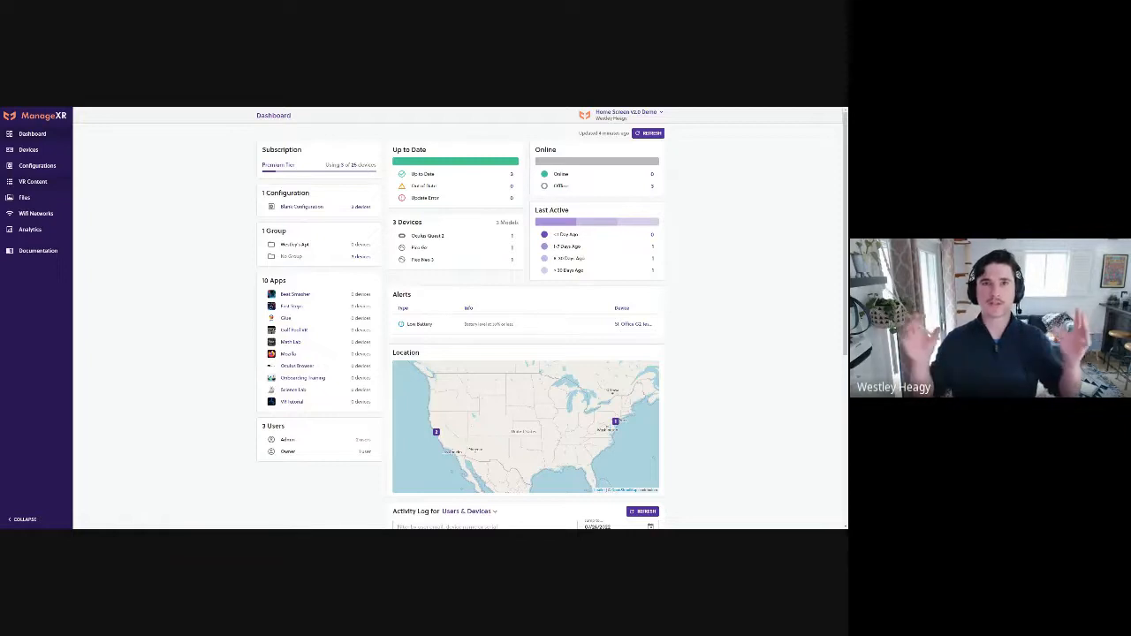
# Add a managed app to the VR content library from the APK file App B - v2.apk
pyautogui.click(27, 182)
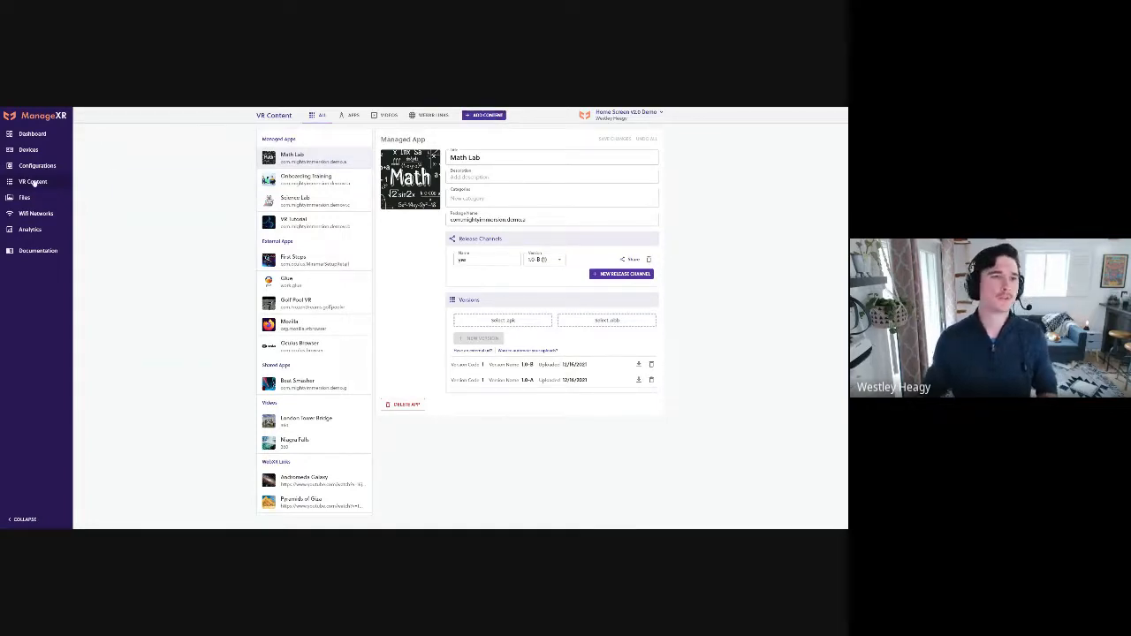
pyautogui.click(489, 117)
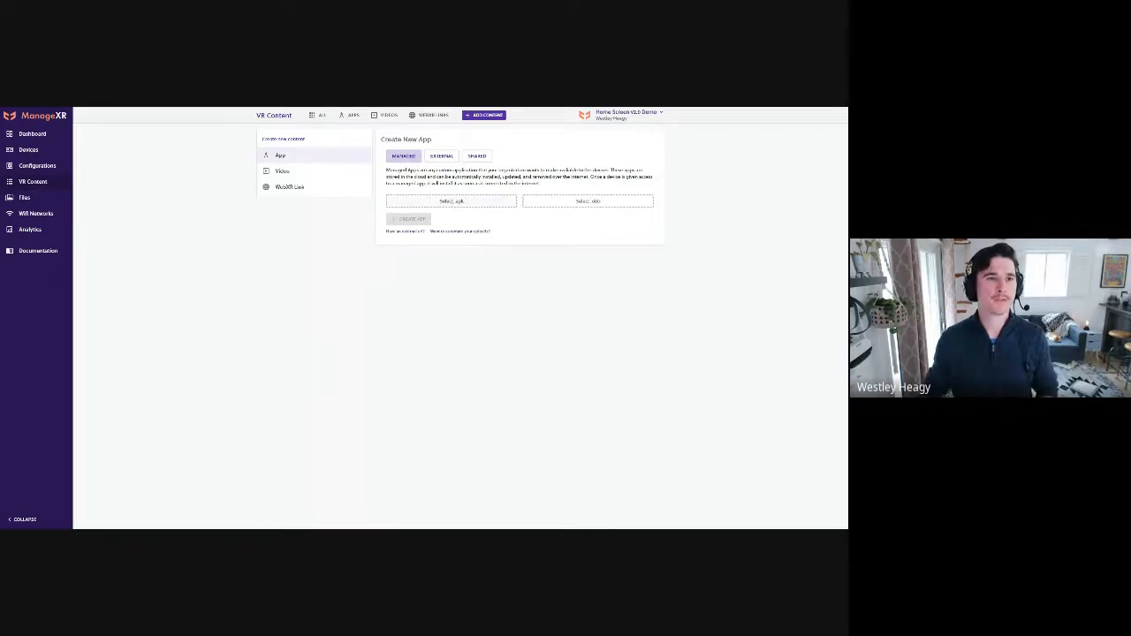
pyautogui.click(453, 202)
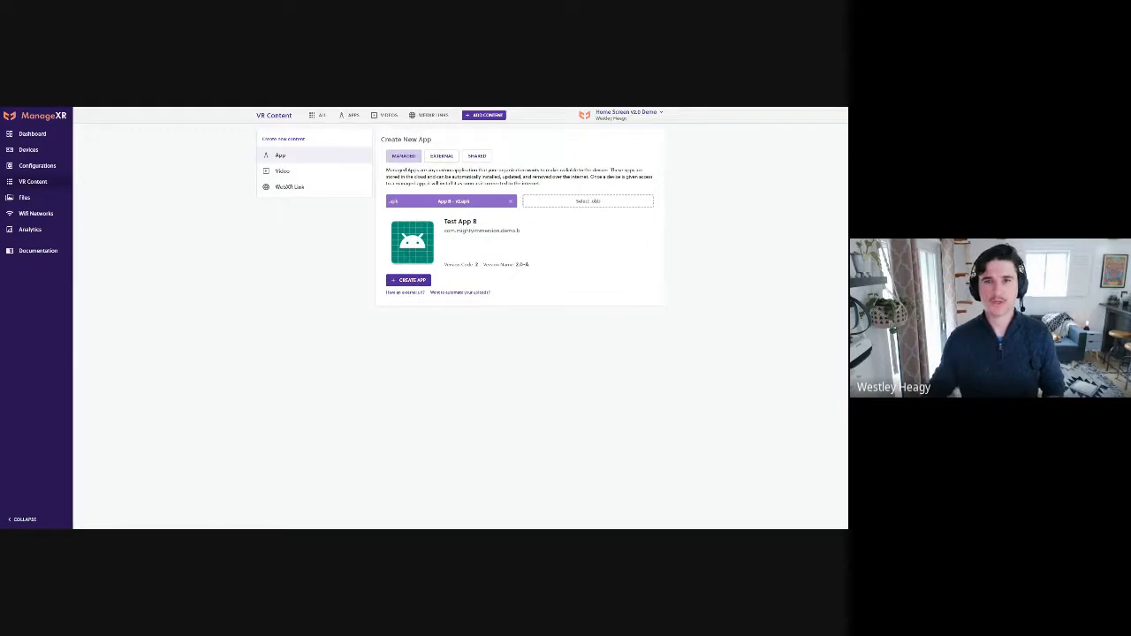
pyautogui.click(412, 280)
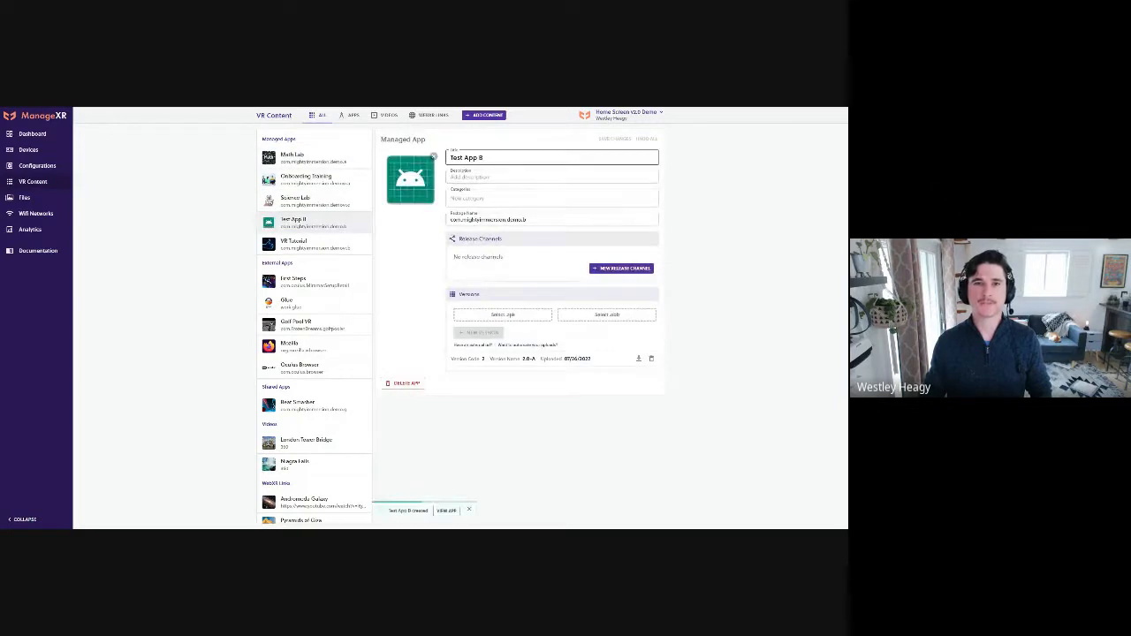
pyautogui.press('Tab')
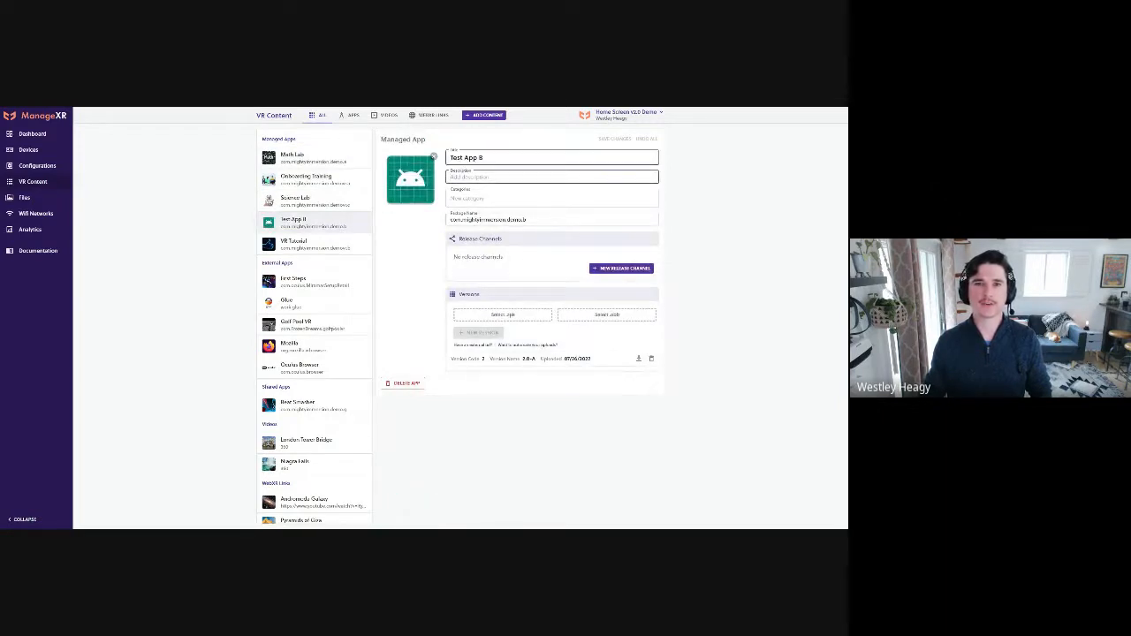
# Create a video titled Demo Video from 360.mp4, with the video type set to 360
pyautogui.click(485, 115)
pyautogui.click(305, 170)
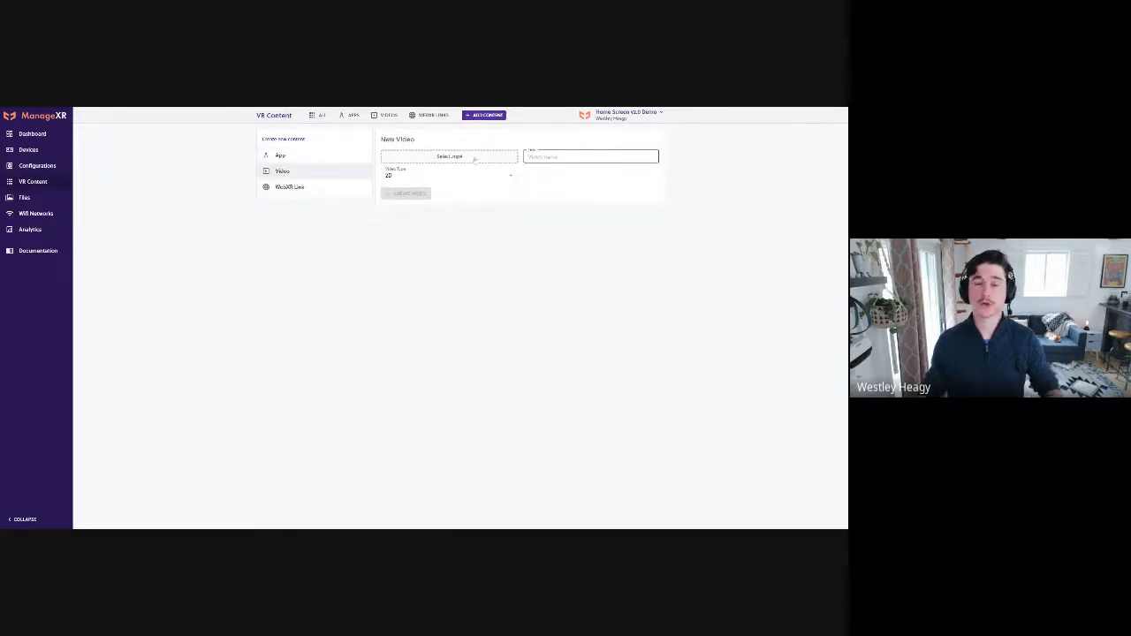
pyautogui.click(475, 159)
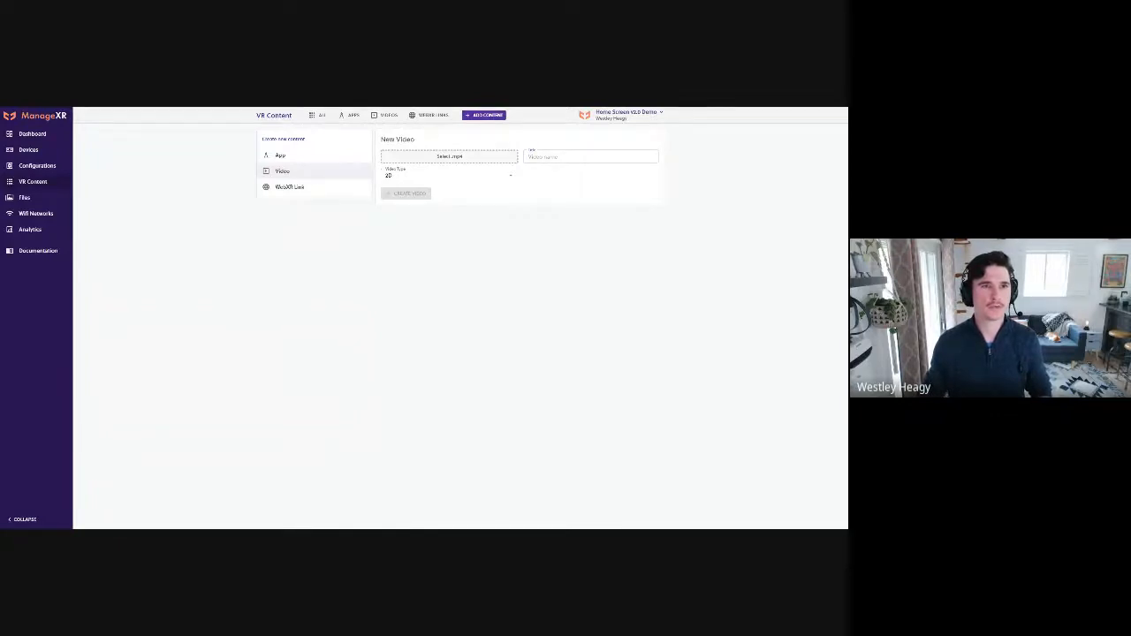
pyautogui.click(590, 156)
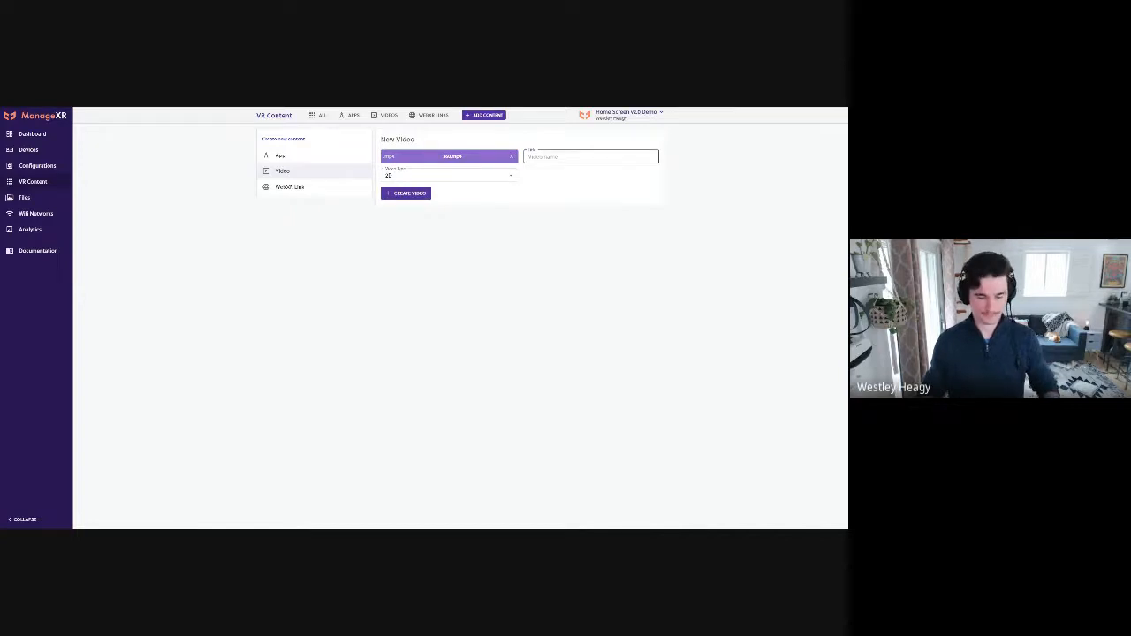
pyautogui.write('Demo Video')
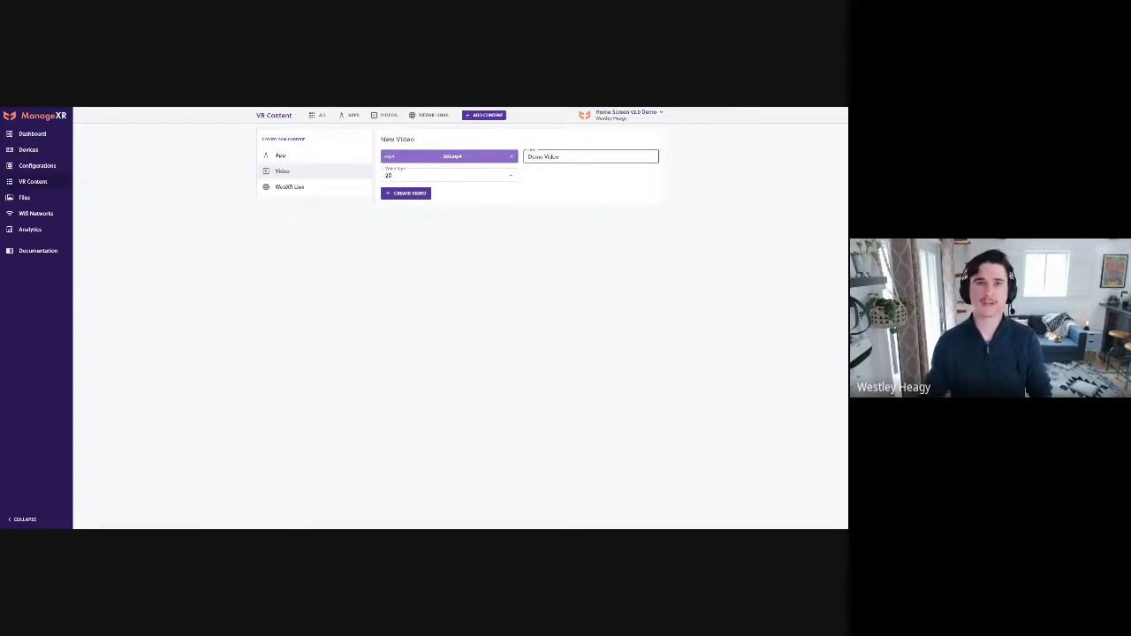
pyautogui.click(446, 175)
pyautogui.click(447, 213)
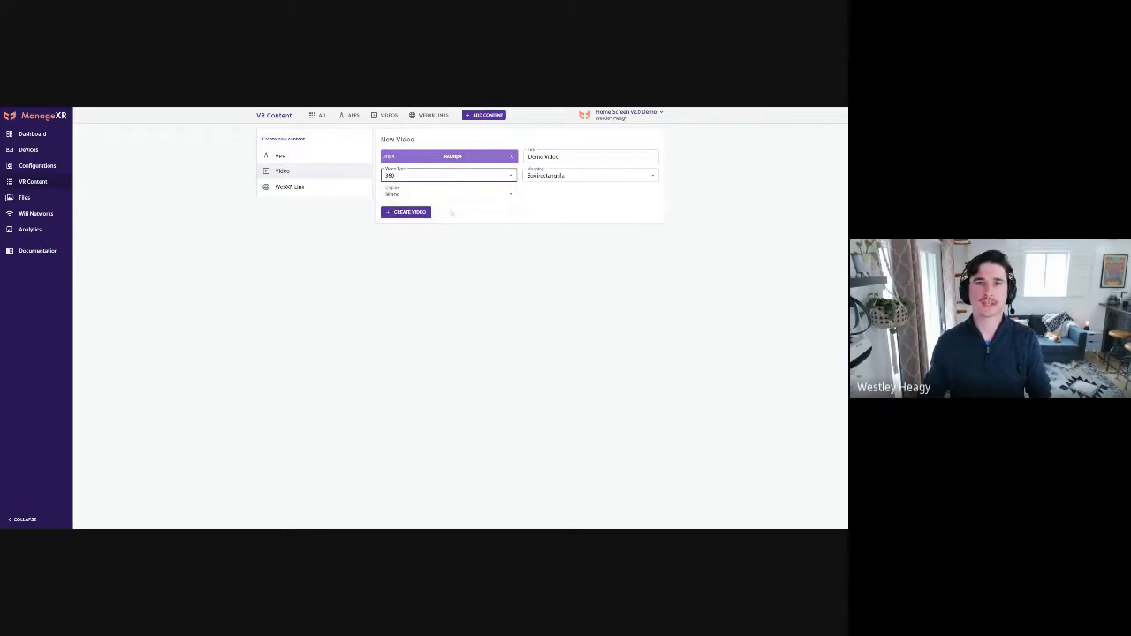
pyautogui.click(417, 213)
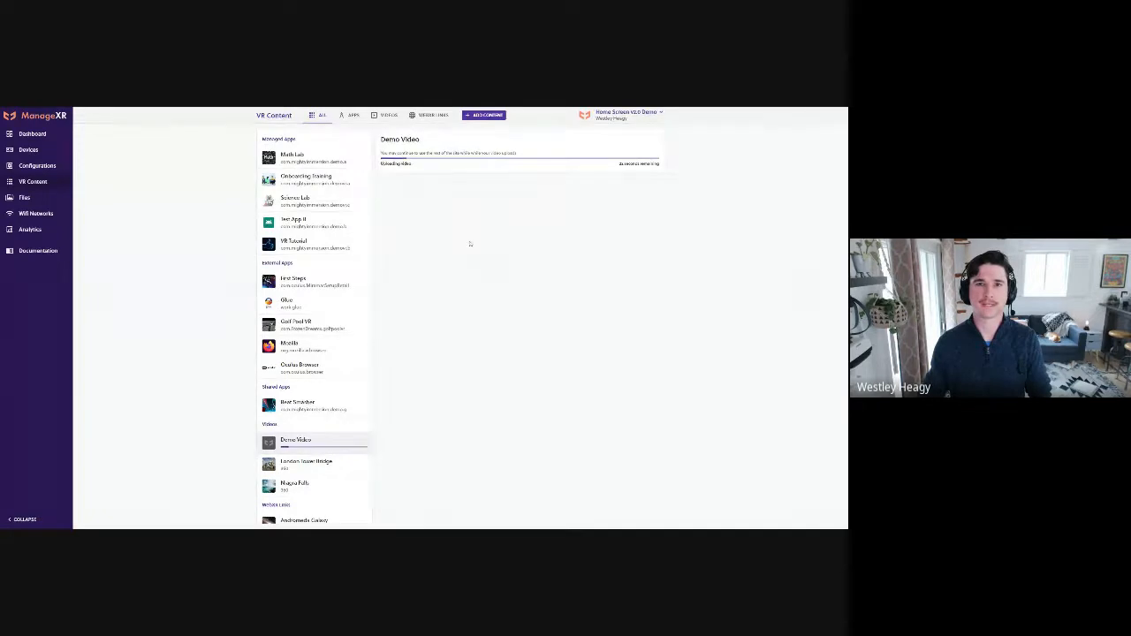
pyautogui.click(484, 115)
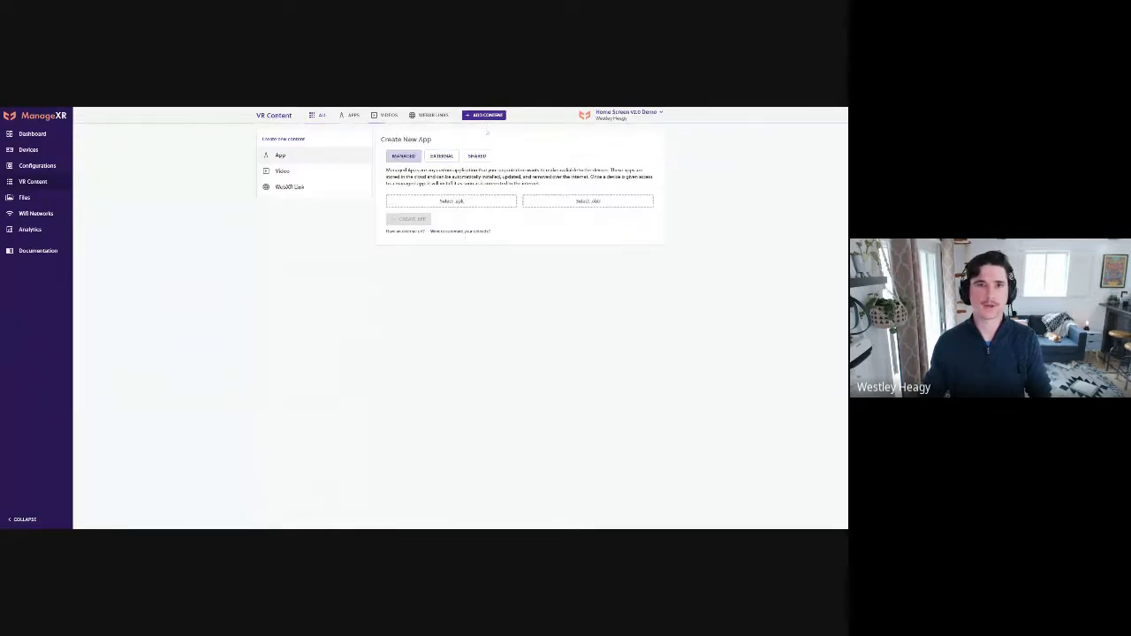
pyautogui.click(289, 187)
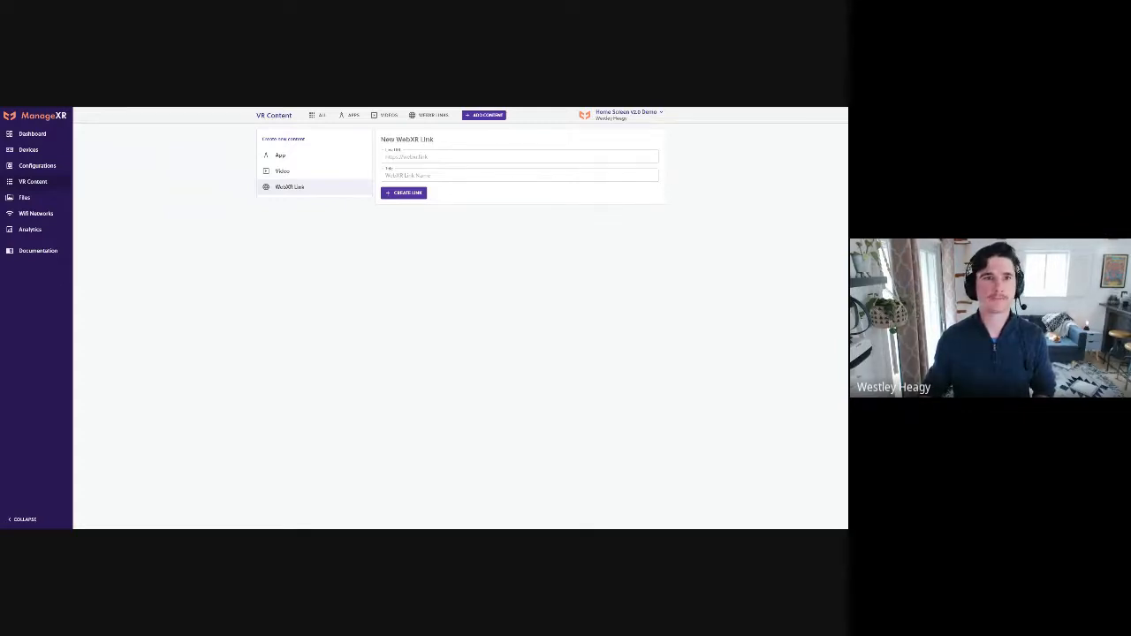
pyautogui.click(415, 157)
pyautogui.write('https://brushworkvr.com/paint')
pyautogui.click(415, 175)
pyautogui.write('BrushWork')
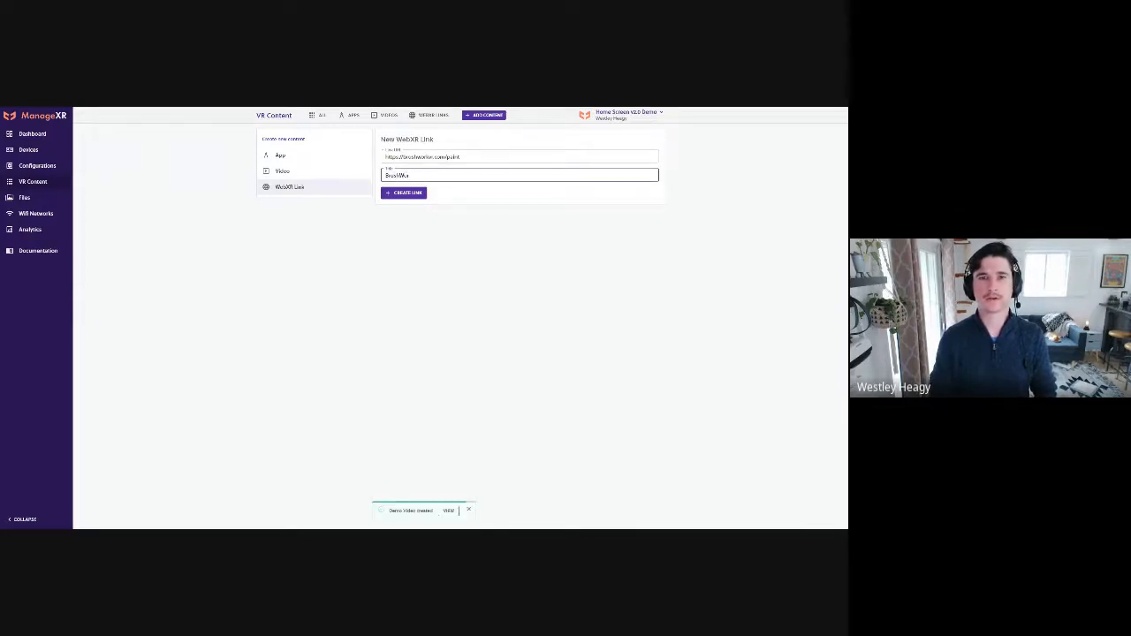
pyautogui.write('VR')
pyautogui.click(419, 193)
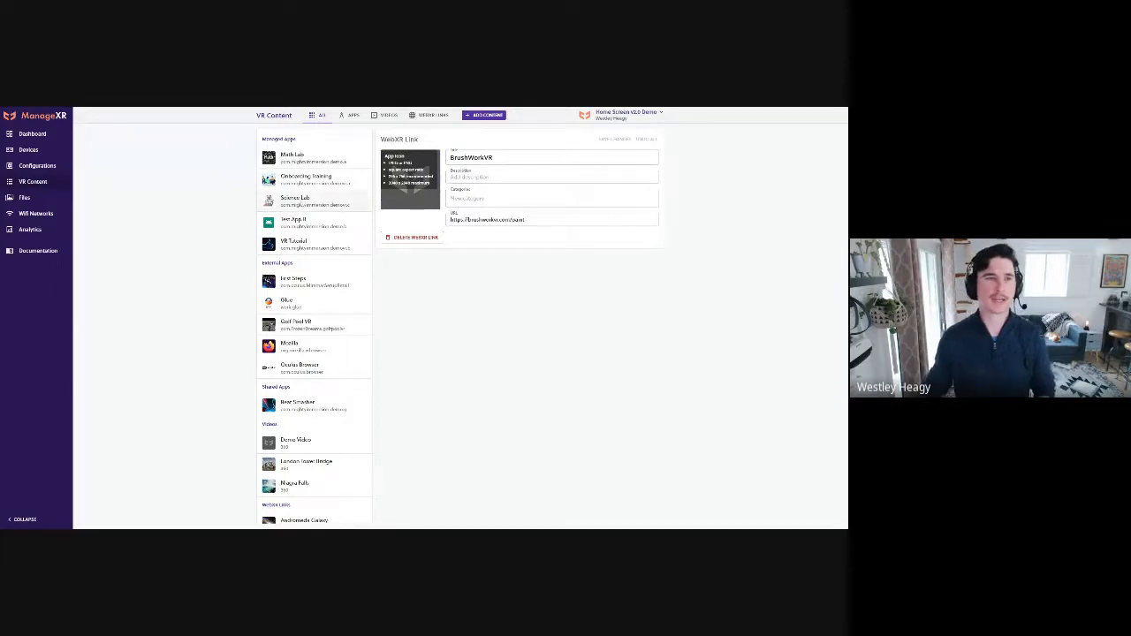
# Review the full VR content list, from managed, external and shared apps to videos and WebXR links
pyautogui.click(33, 184)
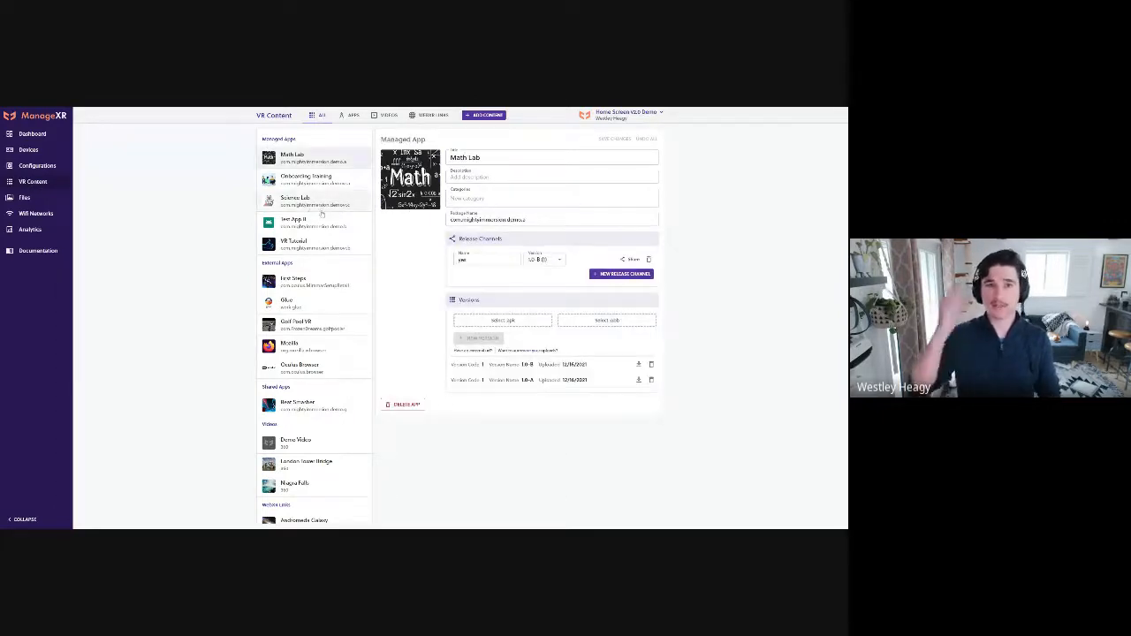
pyautogui.scroll(-1, 323, 289)
pyautogui.scroll(-1, 323, 288)
pyautogui.scroll(1, 301, 228)
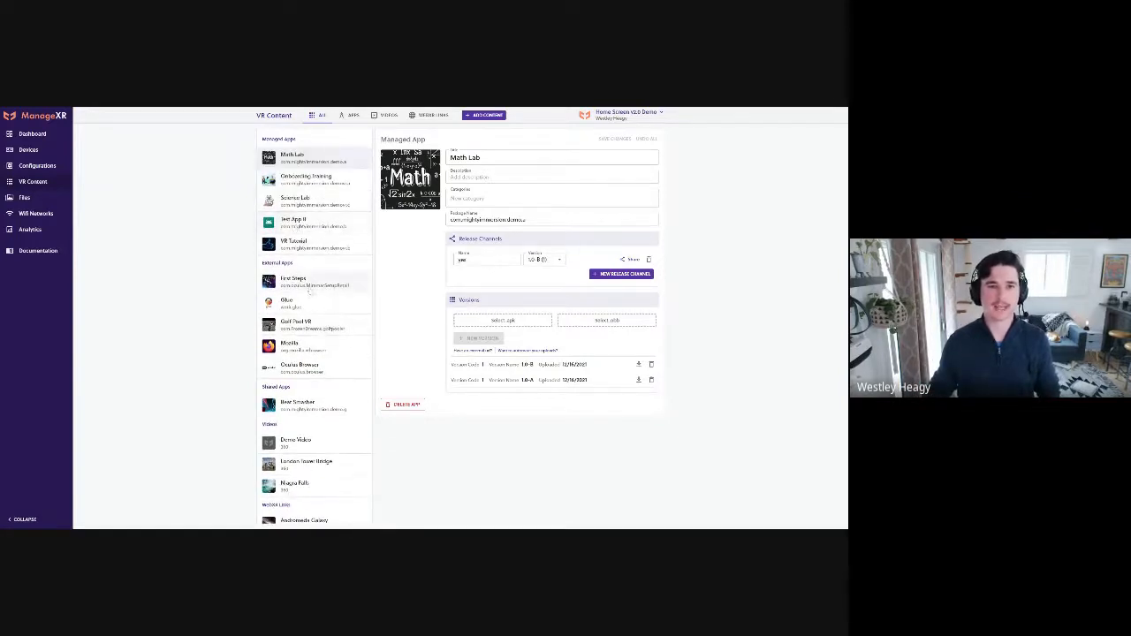
pyautogui.scroll(-1, 296, 447)
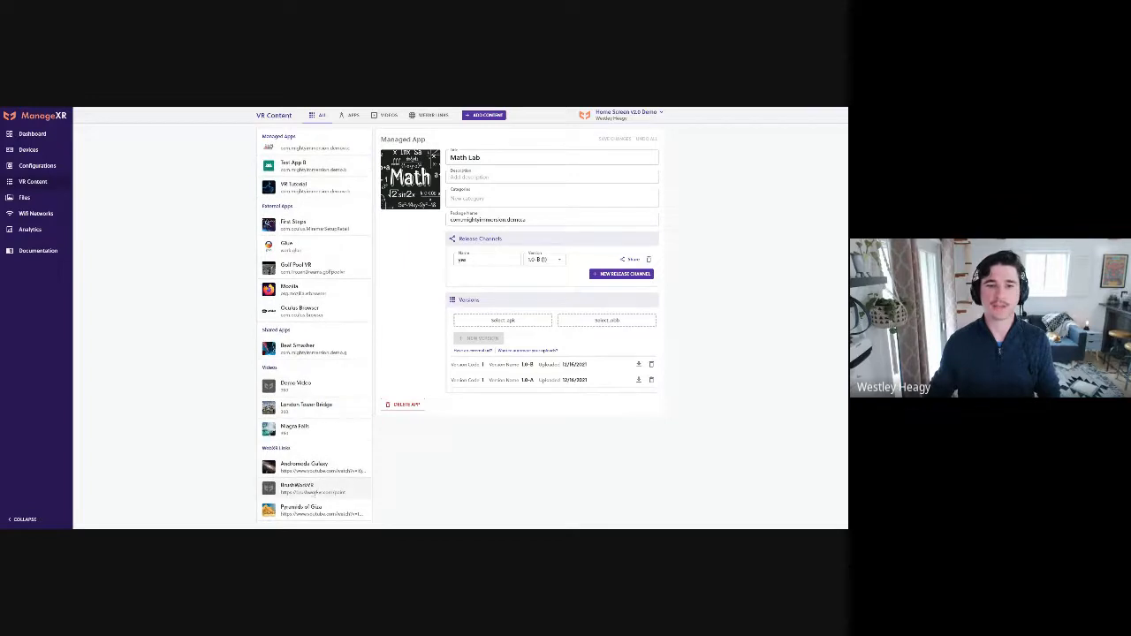
pyautogui.scroll(1, 335, 366)
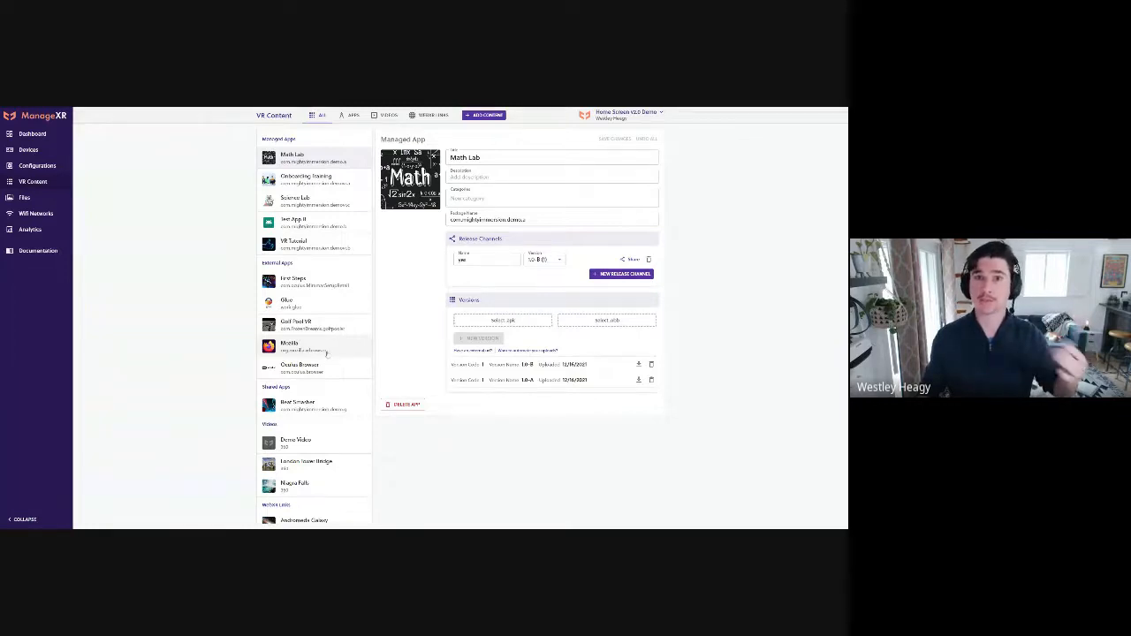
# Create a new device configuration named Demo Config
pyautogui.click(33, 166)
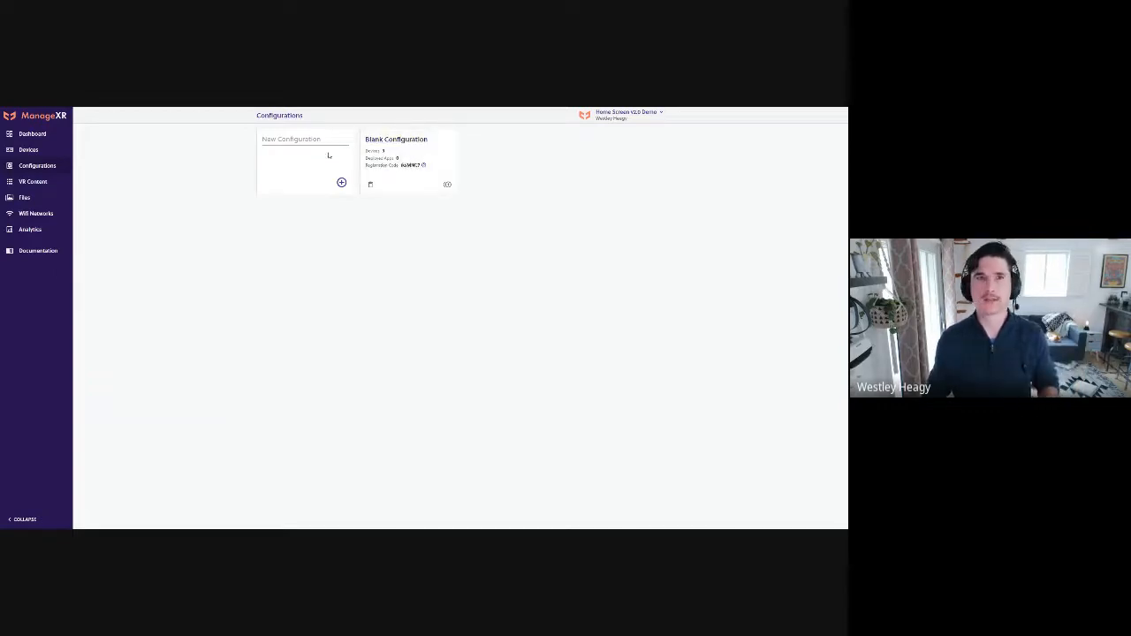
pyautogui.write('D')
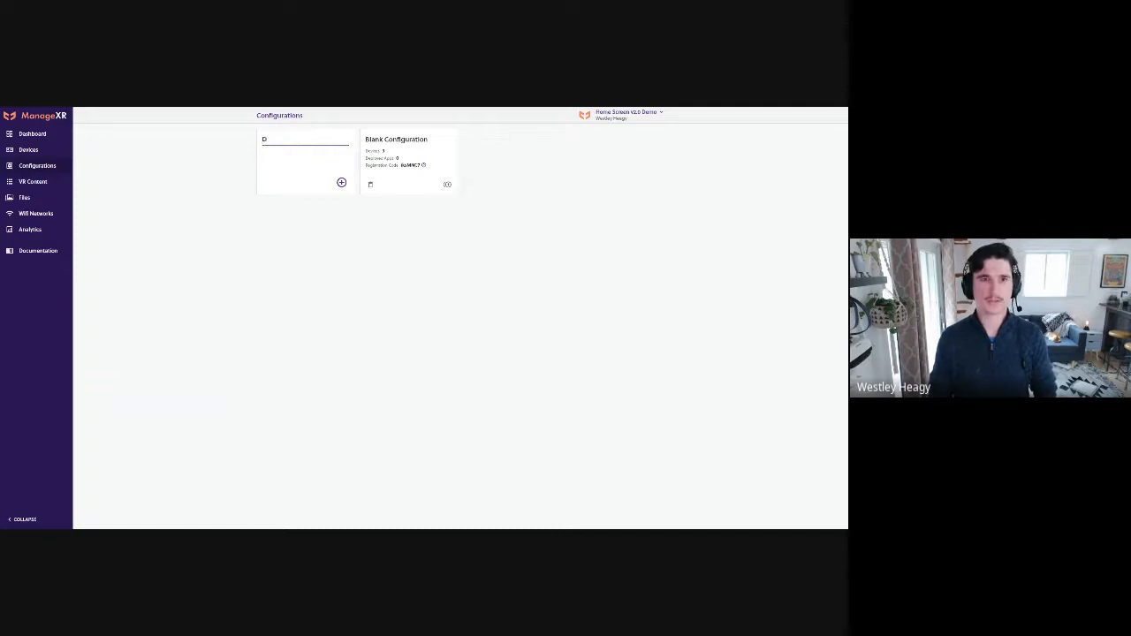
pyautogui.write('emo Config')
pyautogui.click(341, 182)
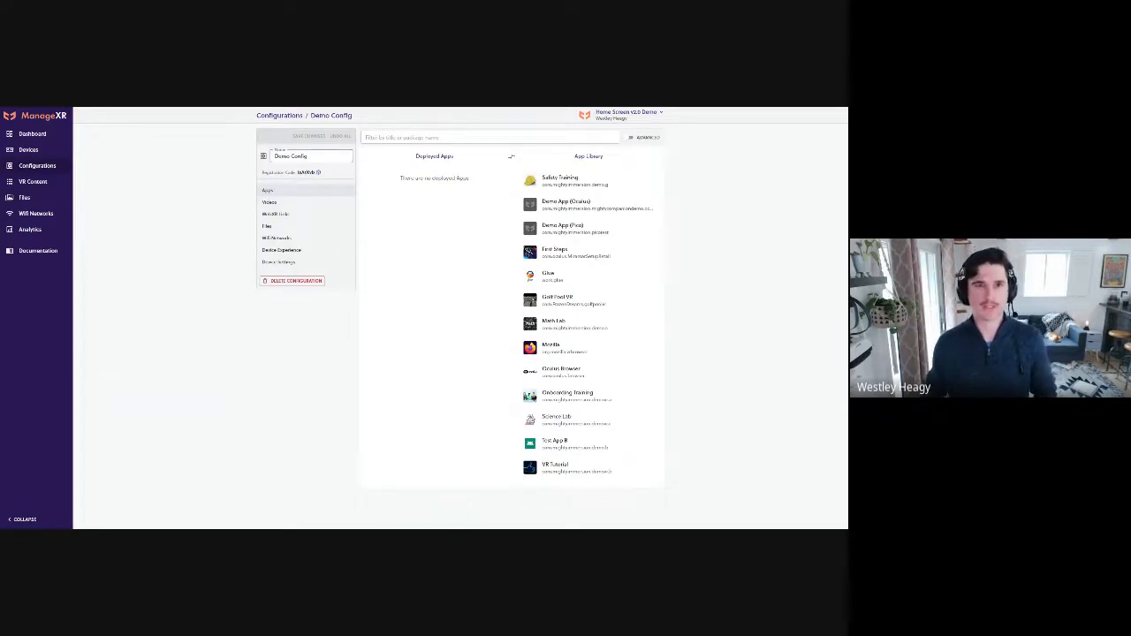
pyautogui.moveTo(307, 156); pyautogui.dragTo(272, 157)
pyautogui.click(376, 177)
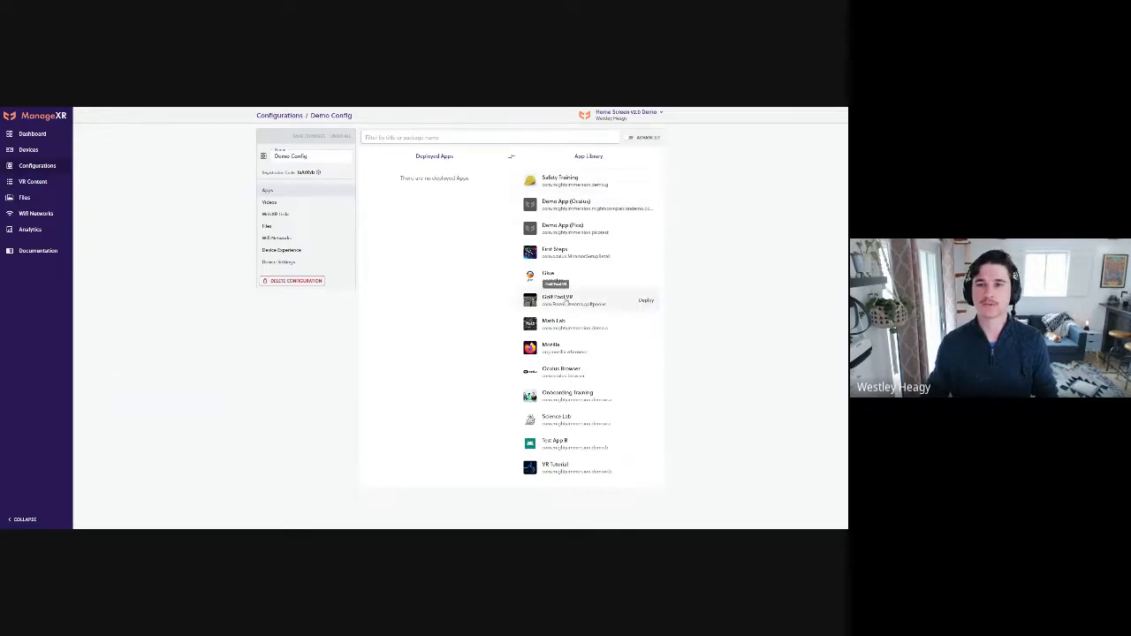
# Deploy the VR Tutorial, Glue and Onboarding Training apps to the Demo Config configuration
pyautogui.click(646, 467)
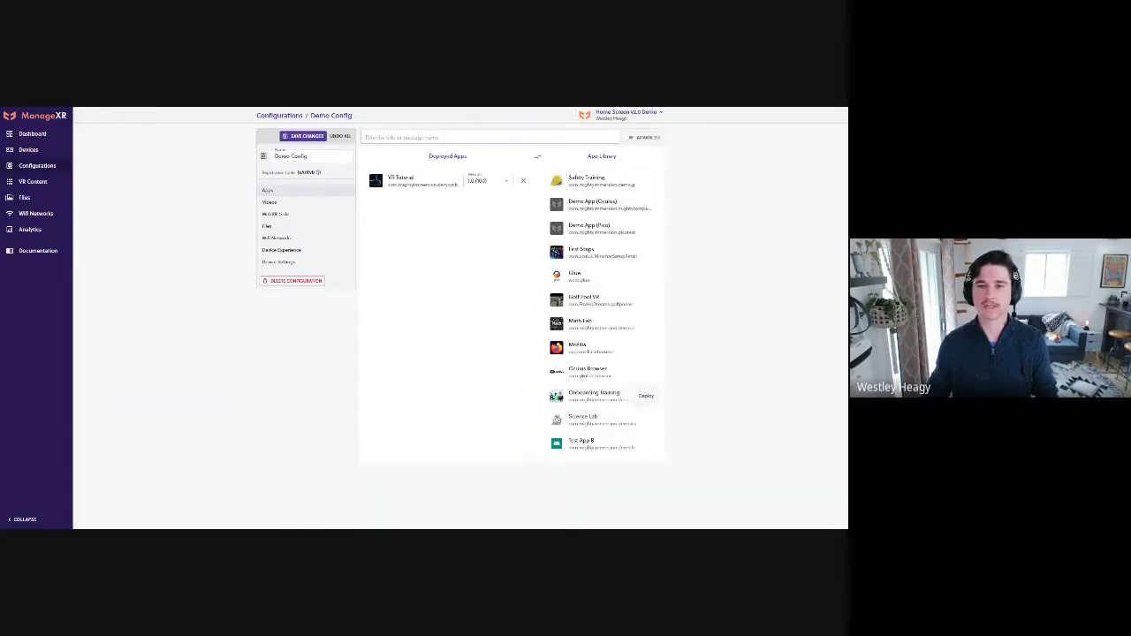
pyautogui.click(589, 276)
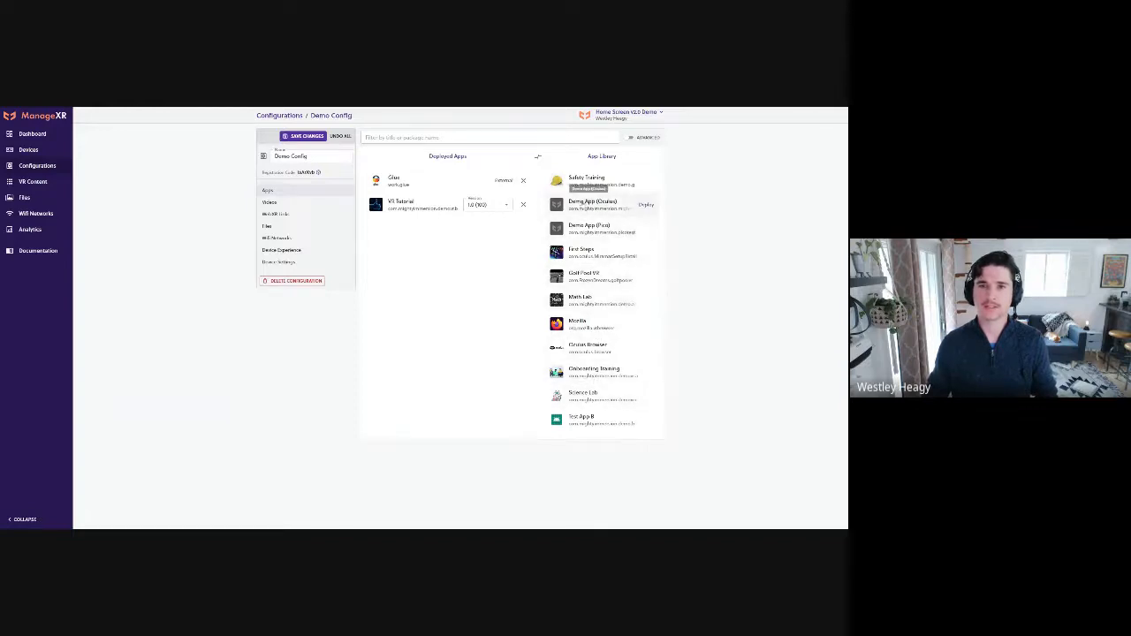
pyautogui.click(646, 372)
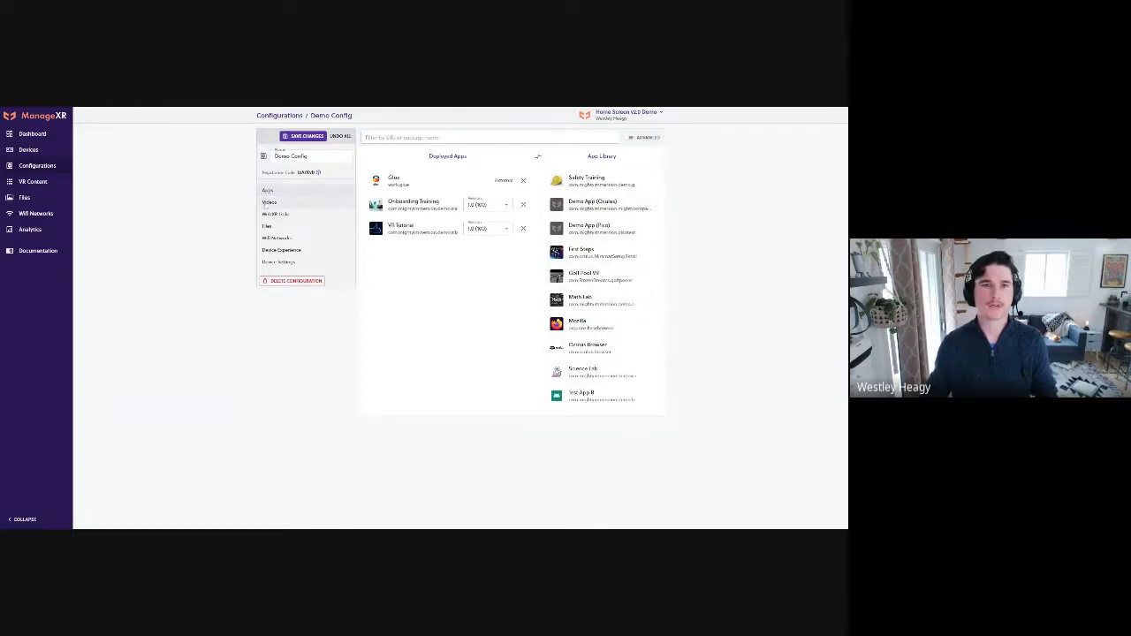
# Deploy the London Tower Bridge and Niagara Falls videos to the configuration
pyautogui.click(268, 202)
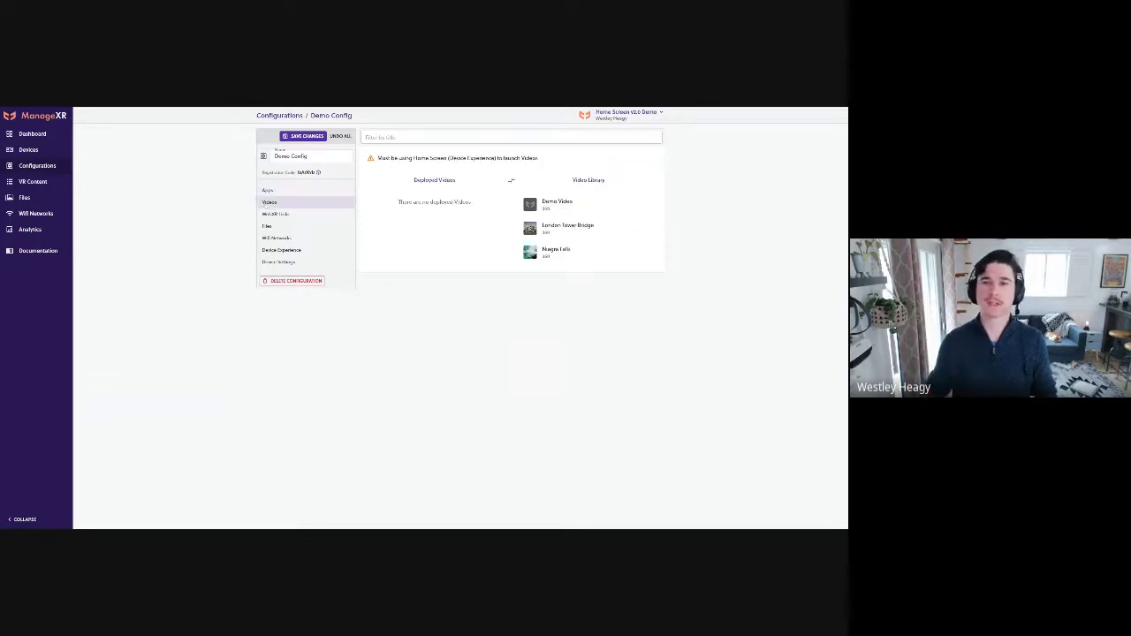
pyautogui.click(570, 226)
pyautogui.click(574, 229)
# Deploy the Andromeda Galaxy and Pyramids of Giza WebXR links to the configuration
pyautogui.click(310, 215)
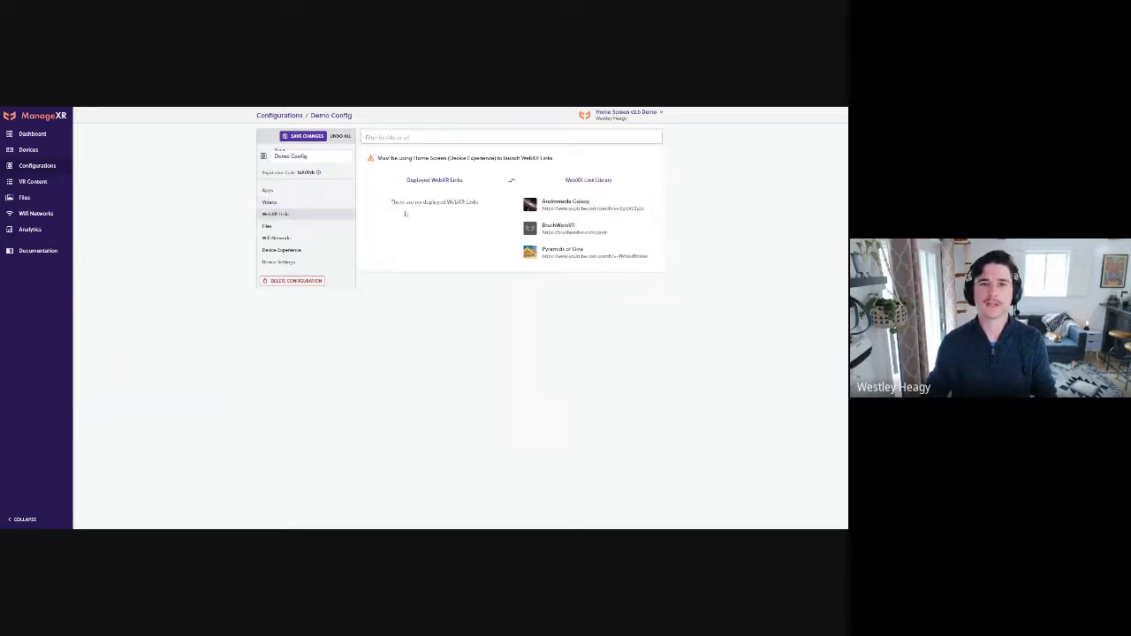
pyautogui.click(644, 206)
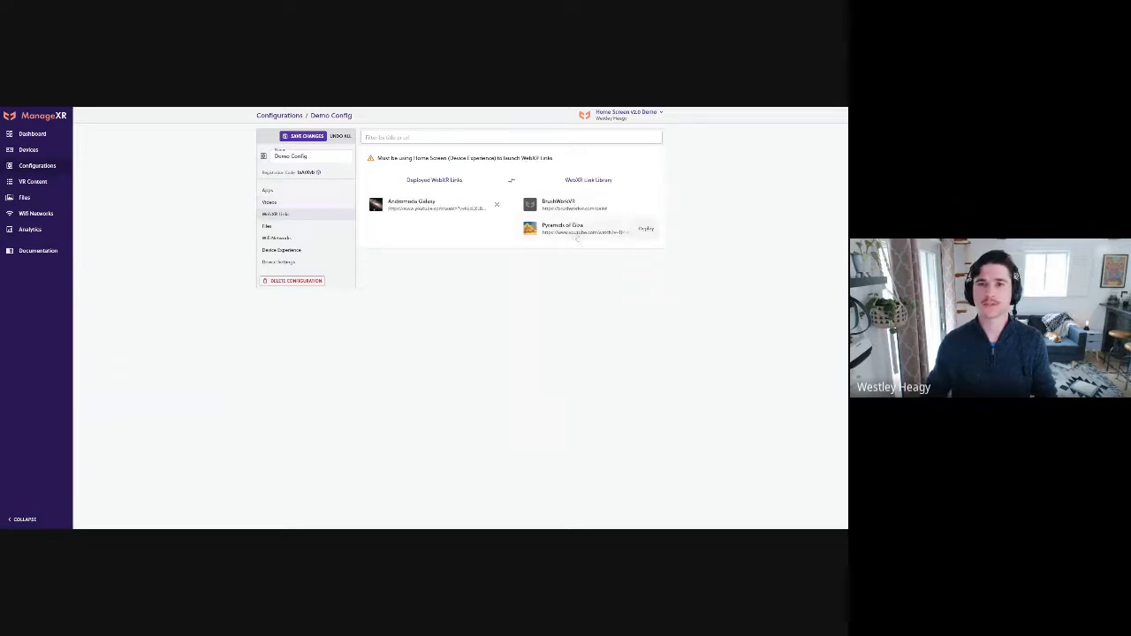
pyautogui.click(644, 229)
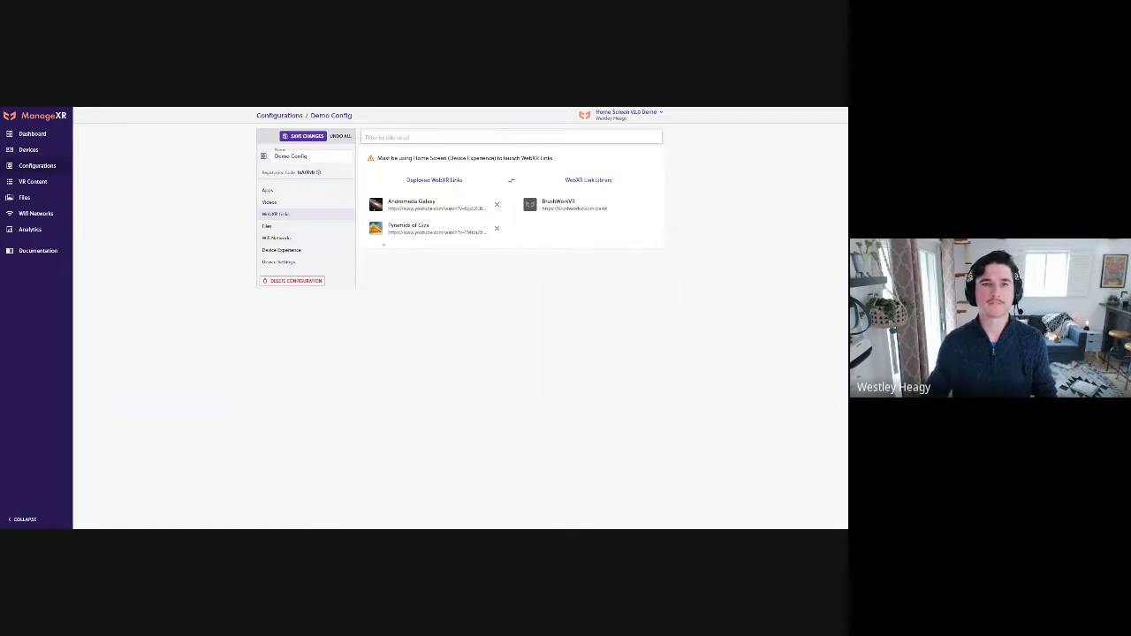
# View the configuration's file deployment options, and deploy the open Wi-Fi network from the network library
pyautogui.click(297, 227)
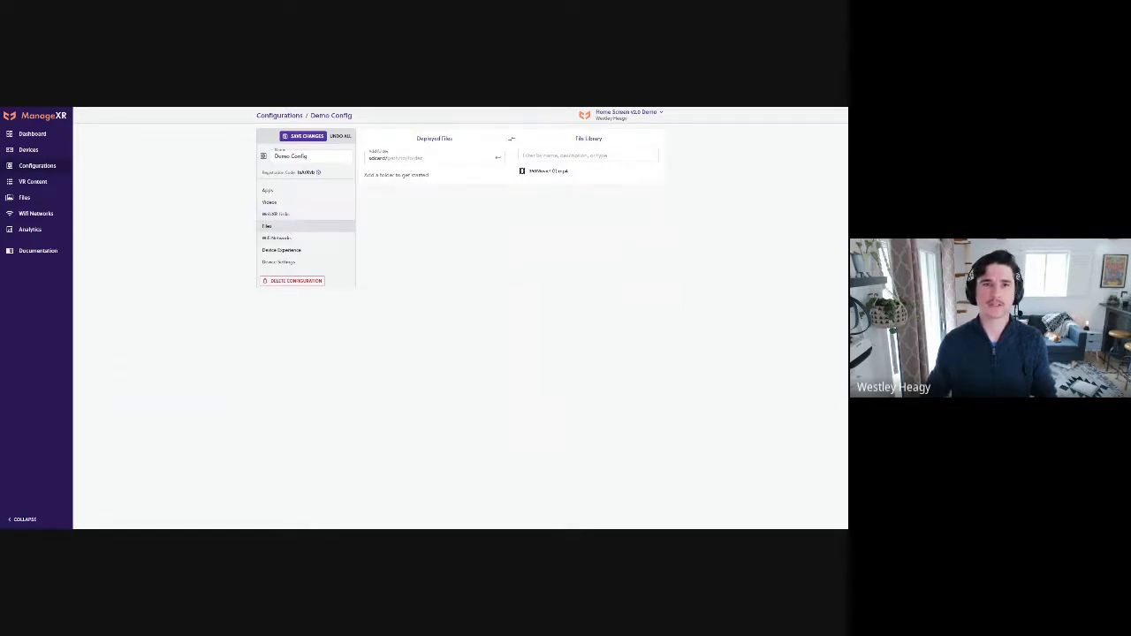
pyautogui.click(287, 238)
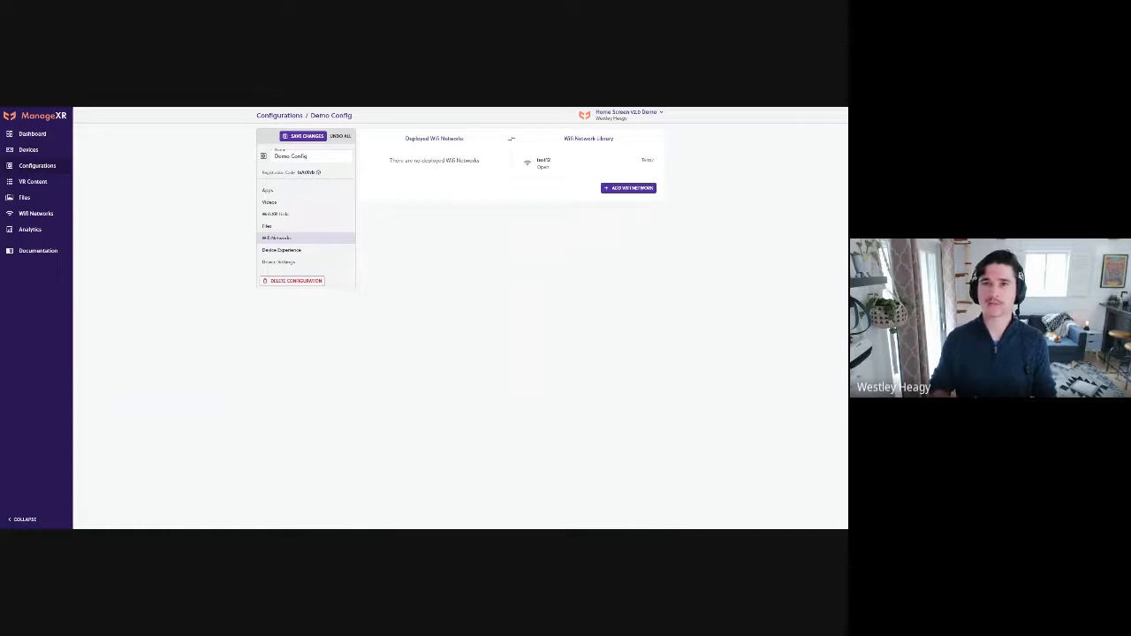
pyautogui.moveTo(543, 166)
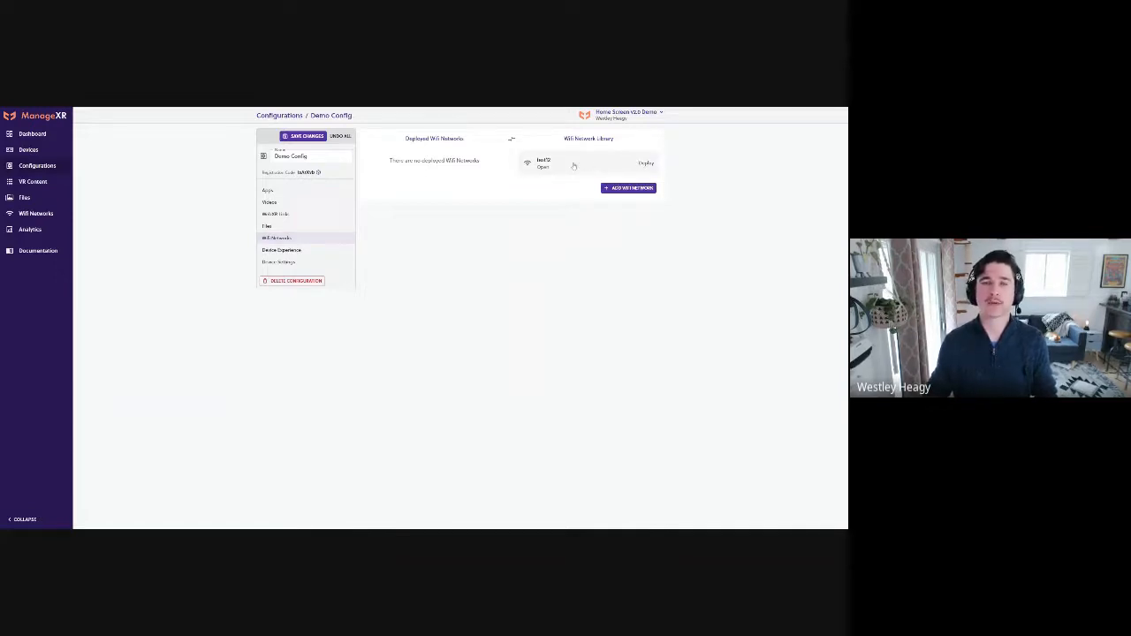
pyautogui.click(646, 163)
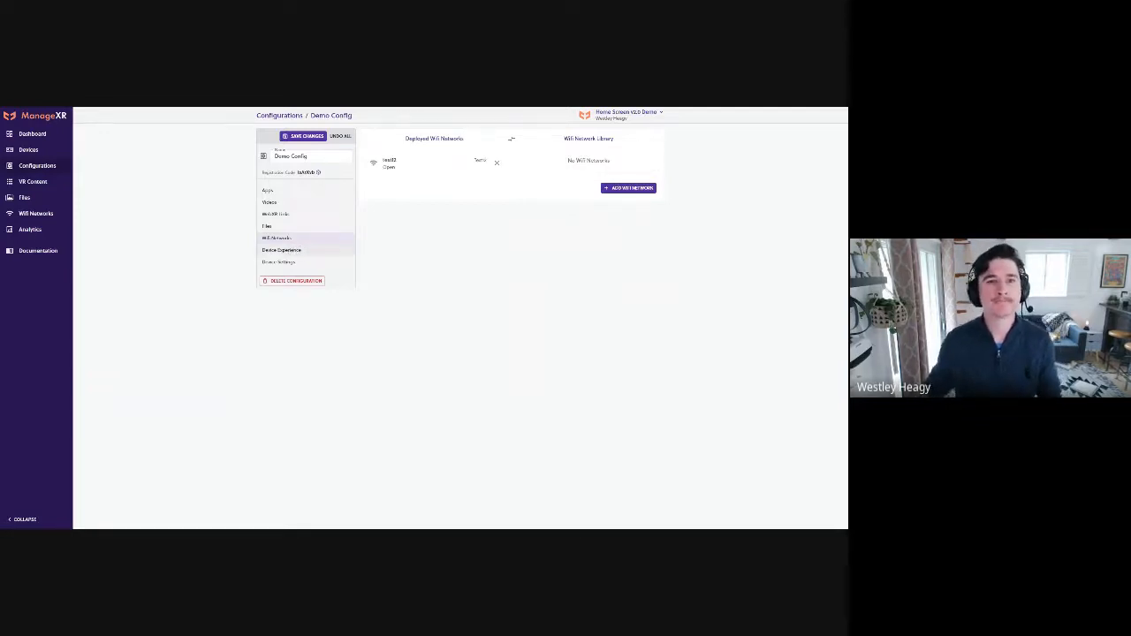
# Open the configuration's device experience settings and try the Kiosk App mode with Glue as the kiosk app
pyautogui.click(297, 251)
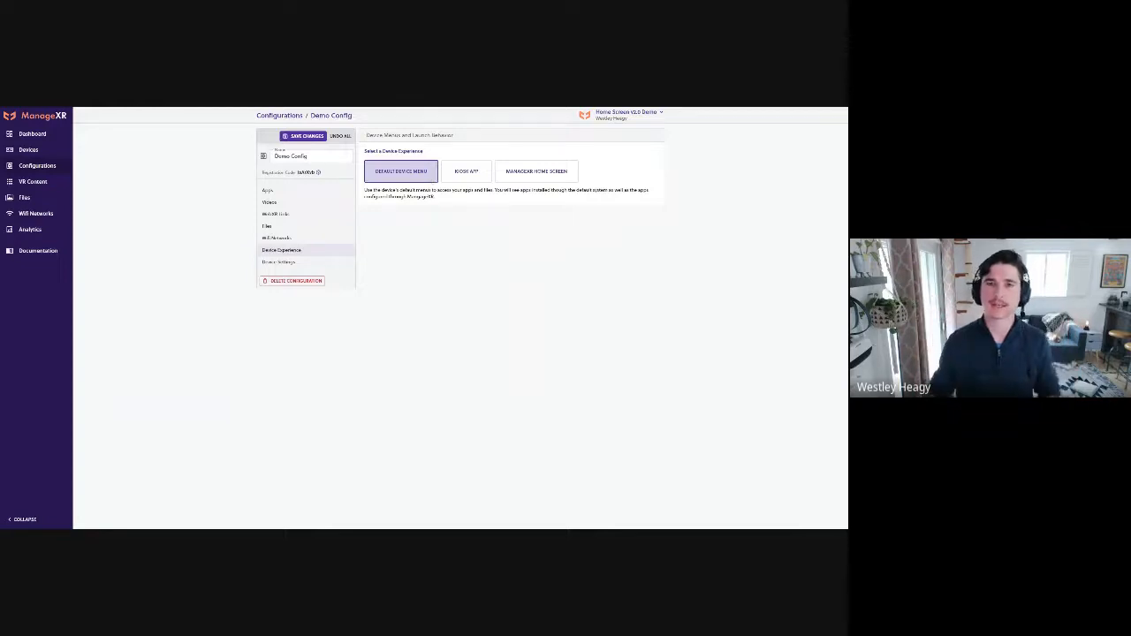
pyautogui.click(465, 174)
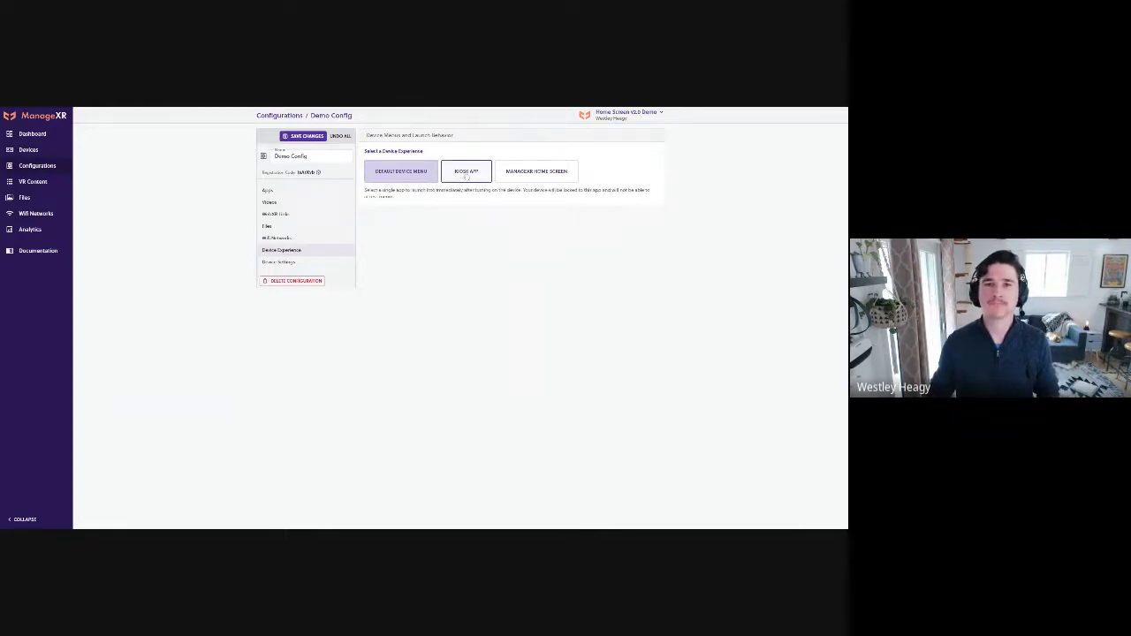
pyautogui.click(492, 236)
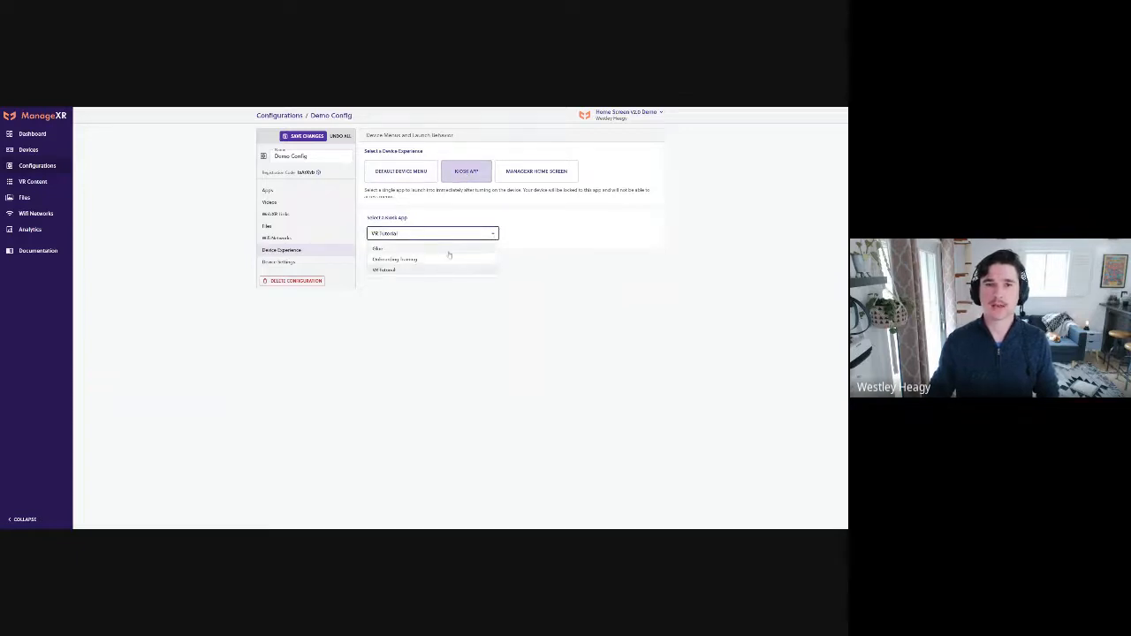
pyautogui.click(449, 249)
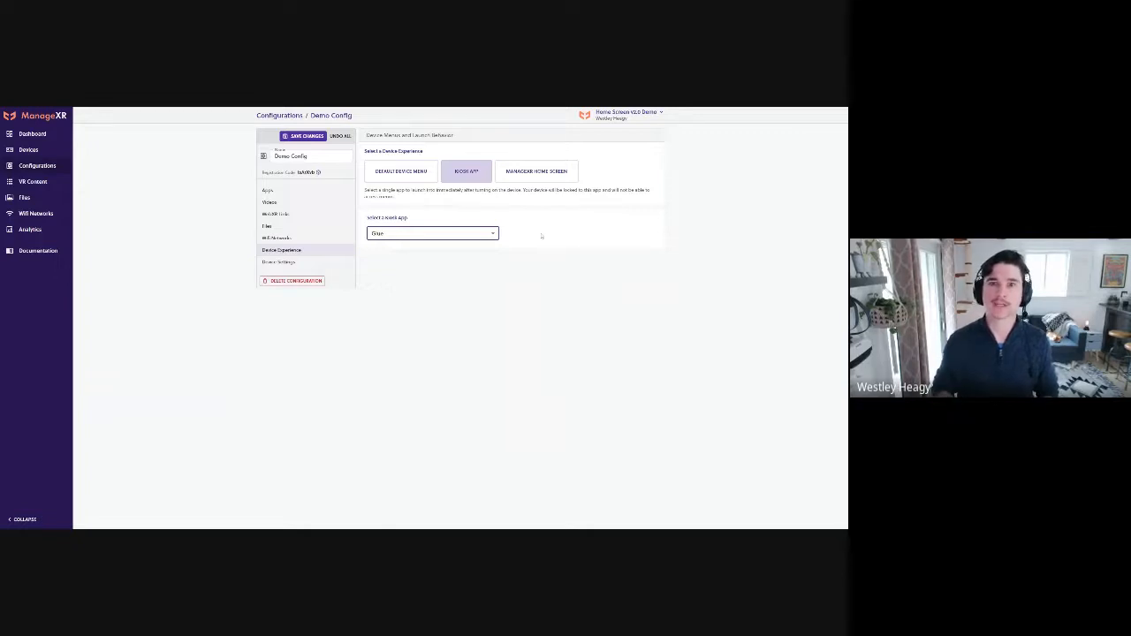
# Set the device experience to ManageXR Home Screen and compare it with the legacy home screen, leaving the legacy option off
pyautogui.click(530, 176)
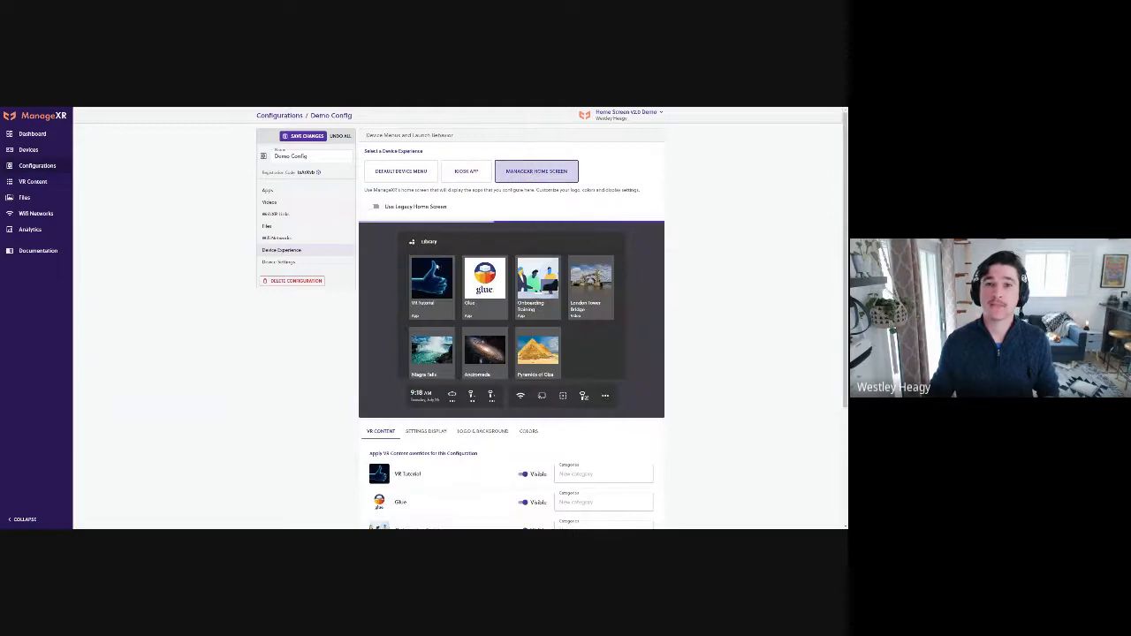
pyautogui.click(376, 207)
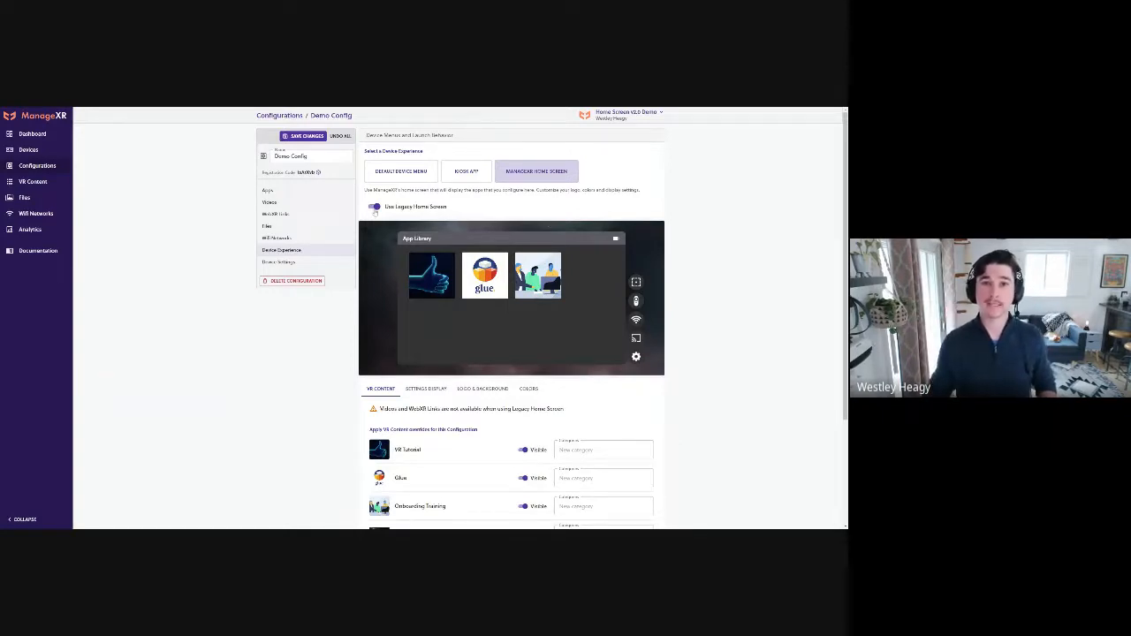
pyautogui.click(374, 207)
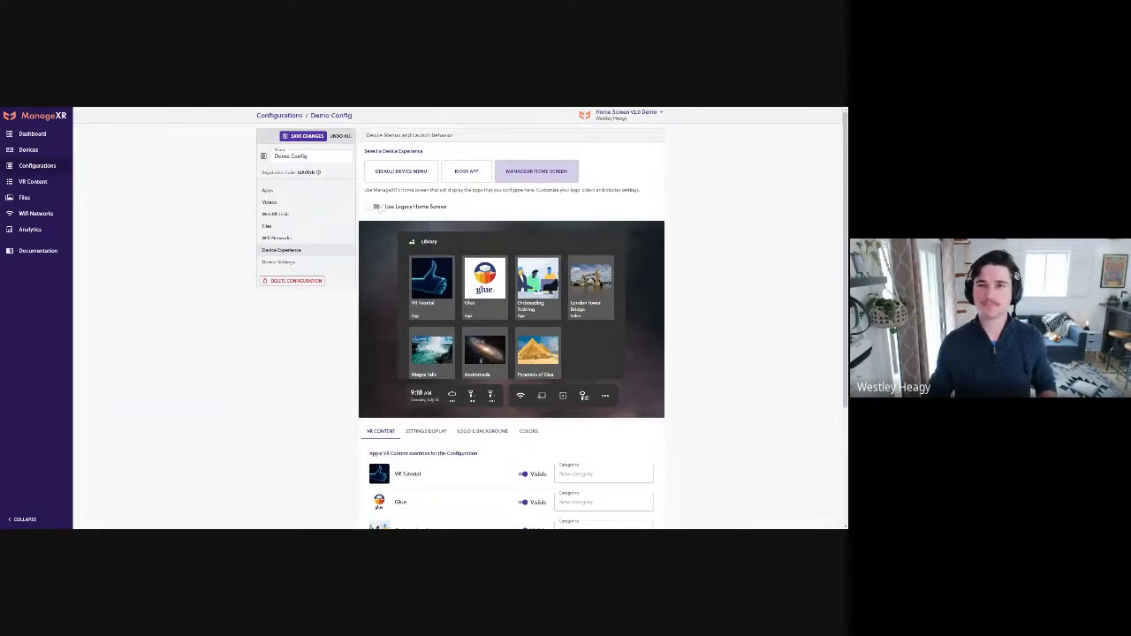
pyautogui.click(375, 207)
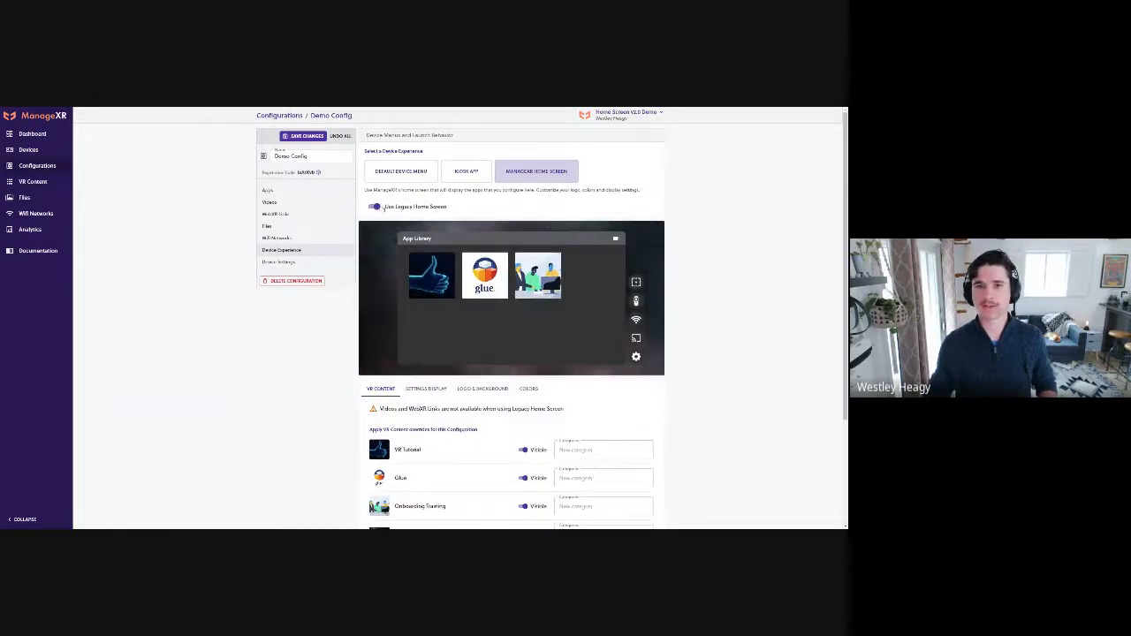
pyautogui.click(380, 208)
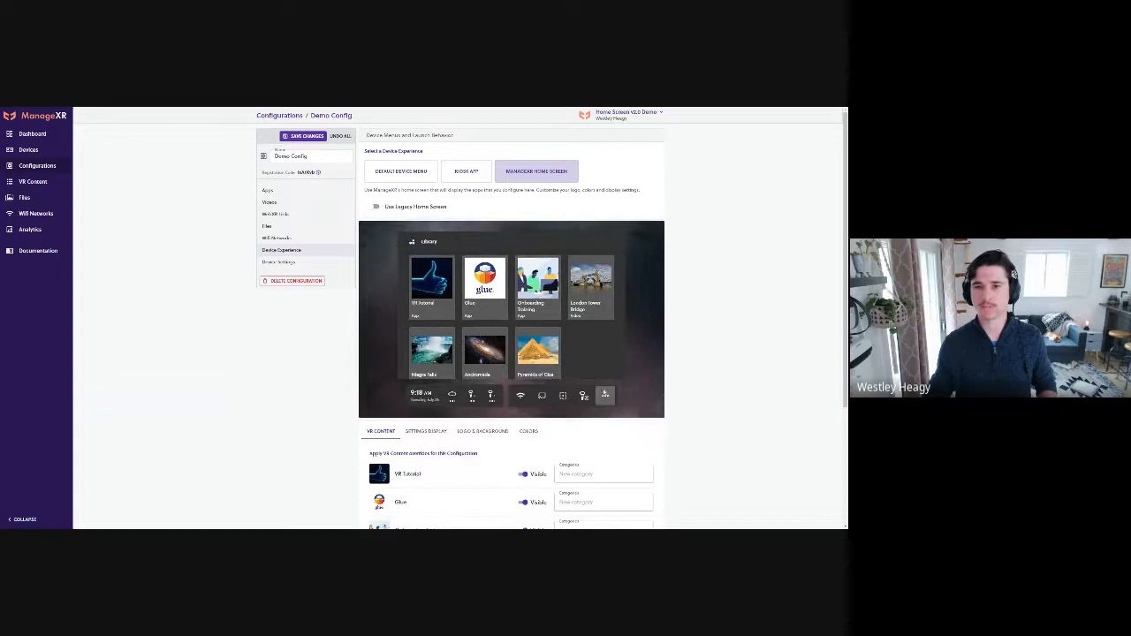
# Assign the VR Tutorial app to a new category named App in the VR content overrides
pyautogui.scroll(-1, 383, 244)
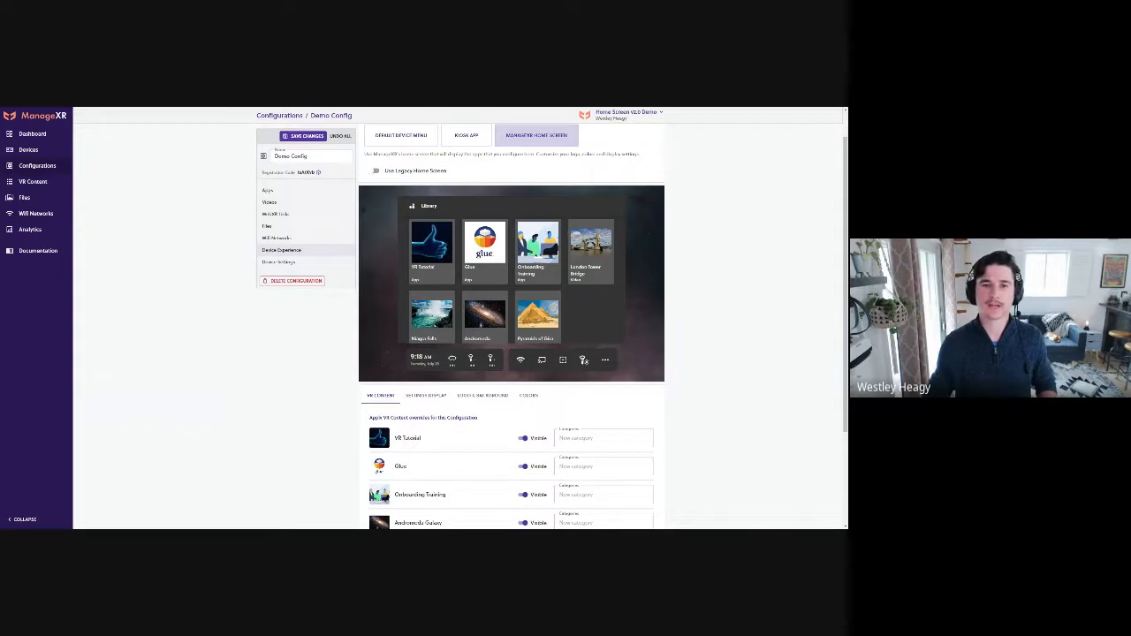
pyautogui.scroll(-1, 712, 389)
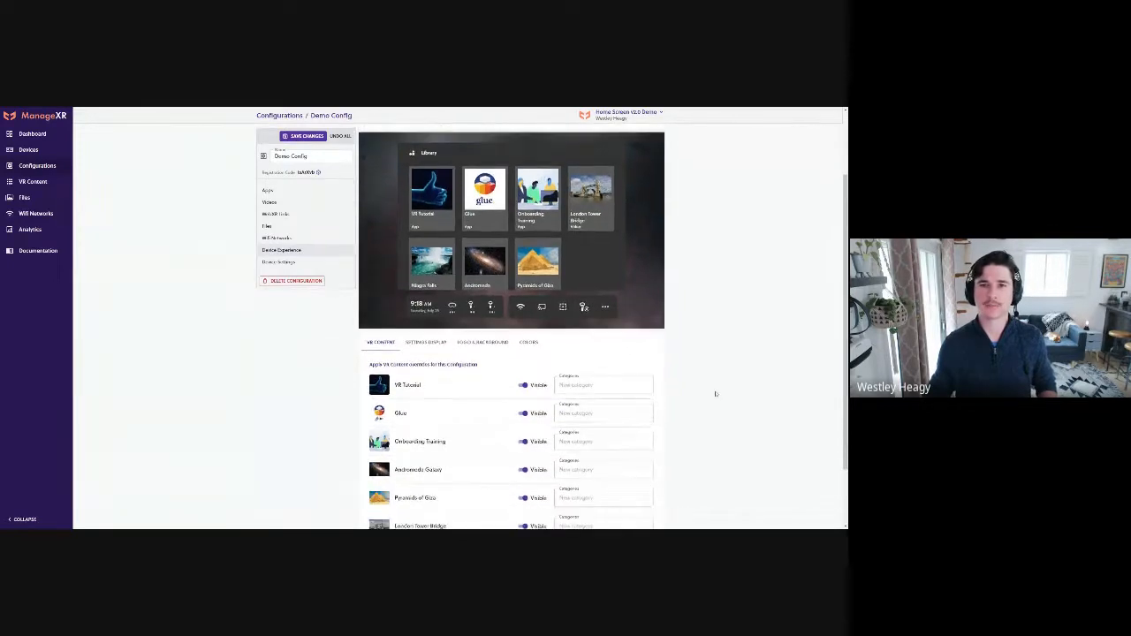
pyautogui.scroll(-1, 716, 394)
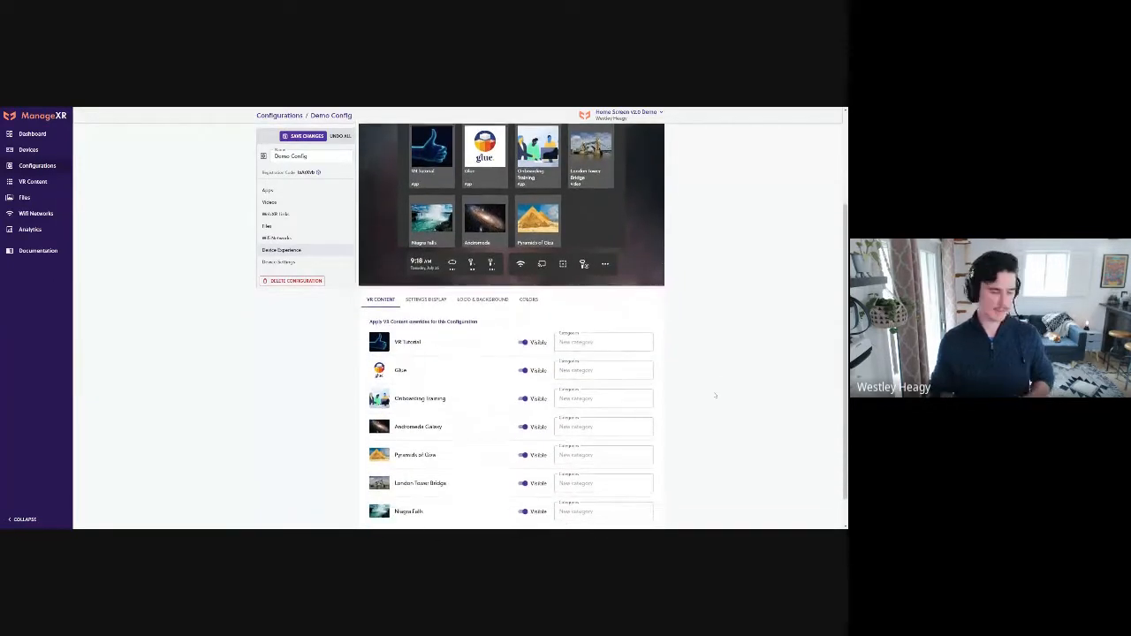
pyautogui.scroll(1, 720, 384)
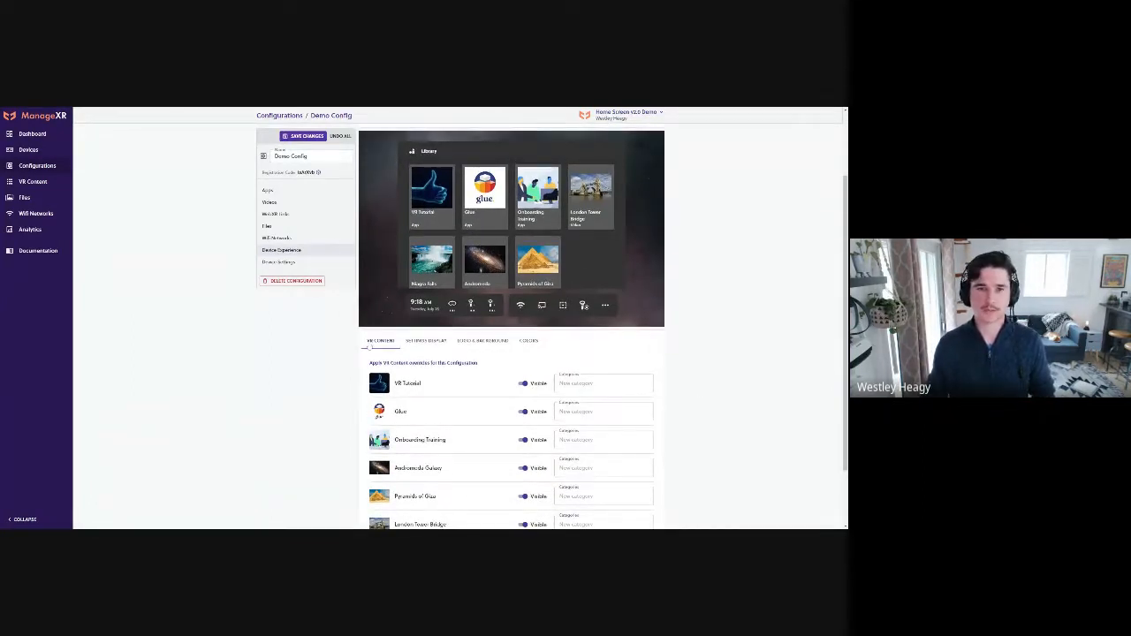
pyautogui.scroll(-1, 685, 400)
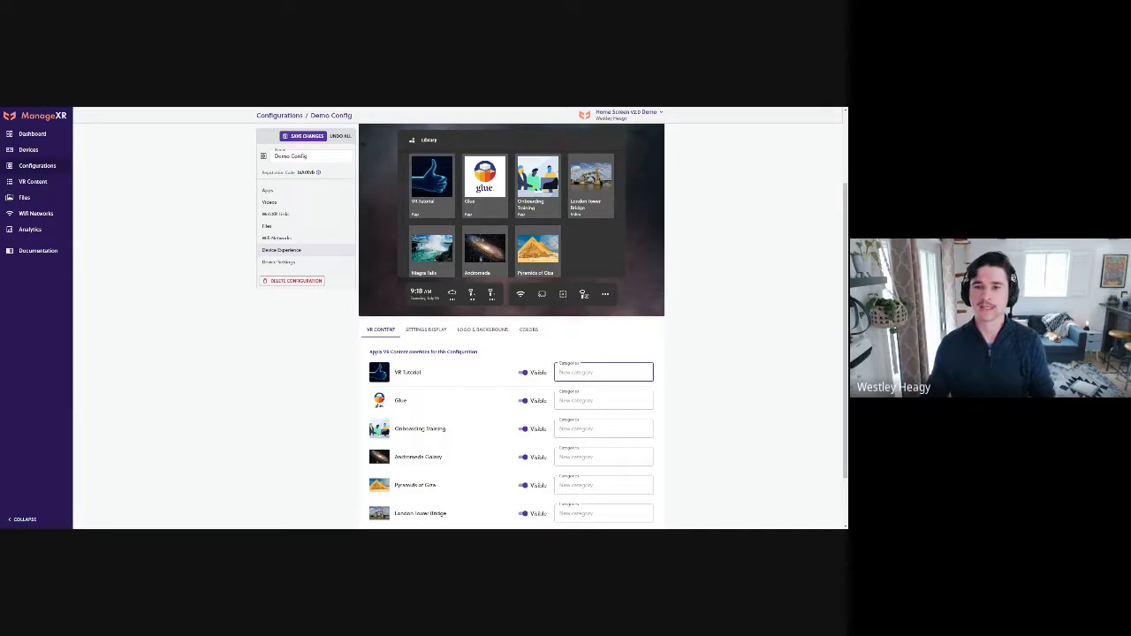
pyautogui.write('Ap')
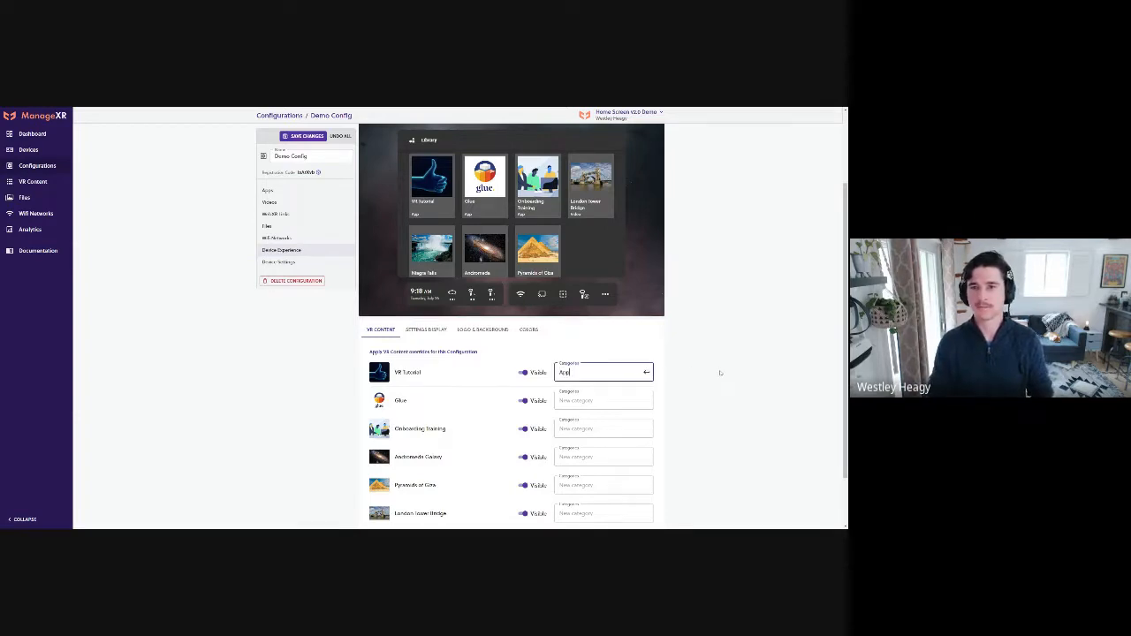
pyautogui.write('p')
pyautogui.press('Return')
pyautogui.press('Tab')
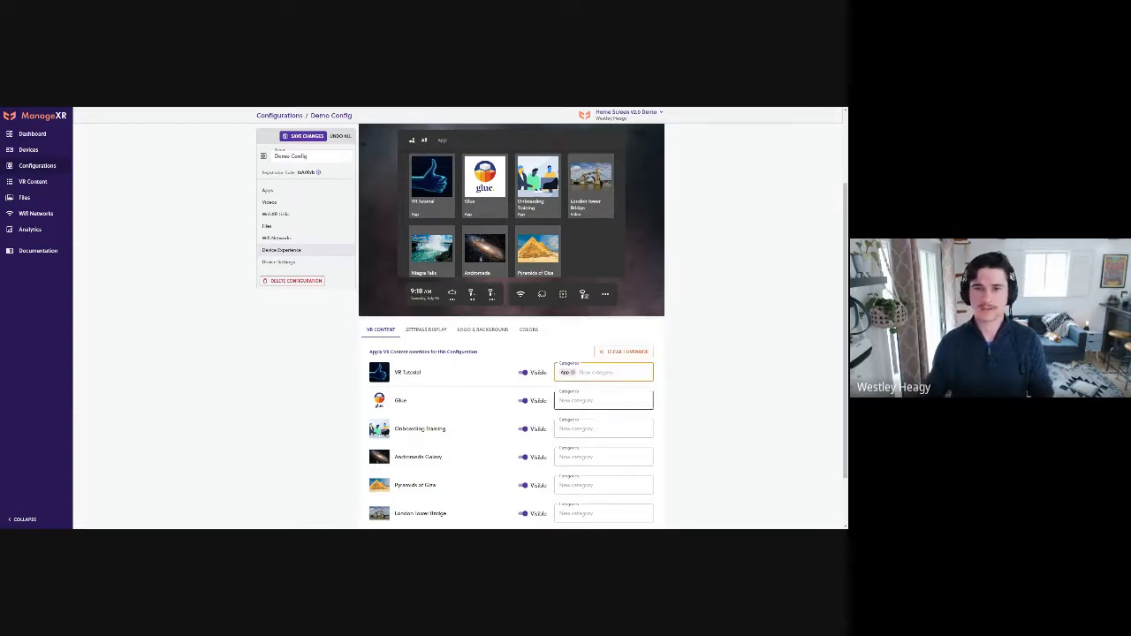
# Assign the Glue and Onboarding Training apps to the App category
pyautogui.click(605, 420)
pyautogui.click(711, 415)
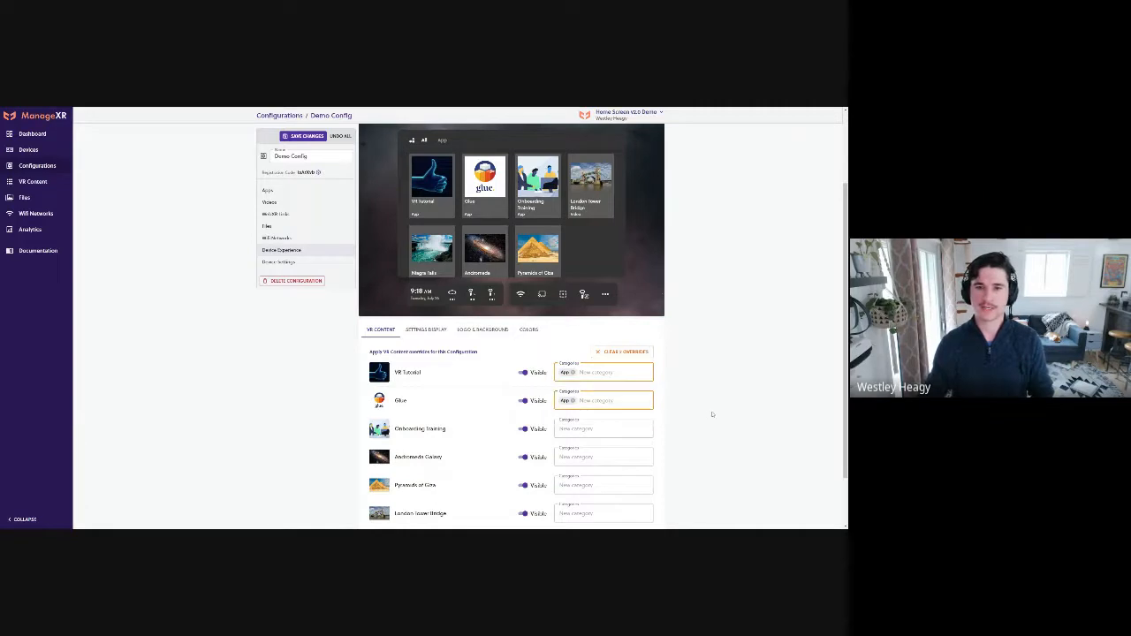
pyautogui.scroll(-1, 711, 415)
pyautogui.click(604, 376)
pyautogui.click(605, 395)
pyautogui.click(713, 395)
# Create a WebXR category and assign Andromeda Galaxy and Pyramids of Giza to it
pyautogui.click(605, 404)
pyautogui.write('WebXR')
pyautogui.press('Return')
pyautogui.click(767, 407)
pyautogui.click(601, 434)
pyautogui.click(585, 462)
pyautogui.click(694, 455)
# Create a Video category and assign the London Tower Bridge and Niagara Falls videos to it
pyautogui.click(605, 460)
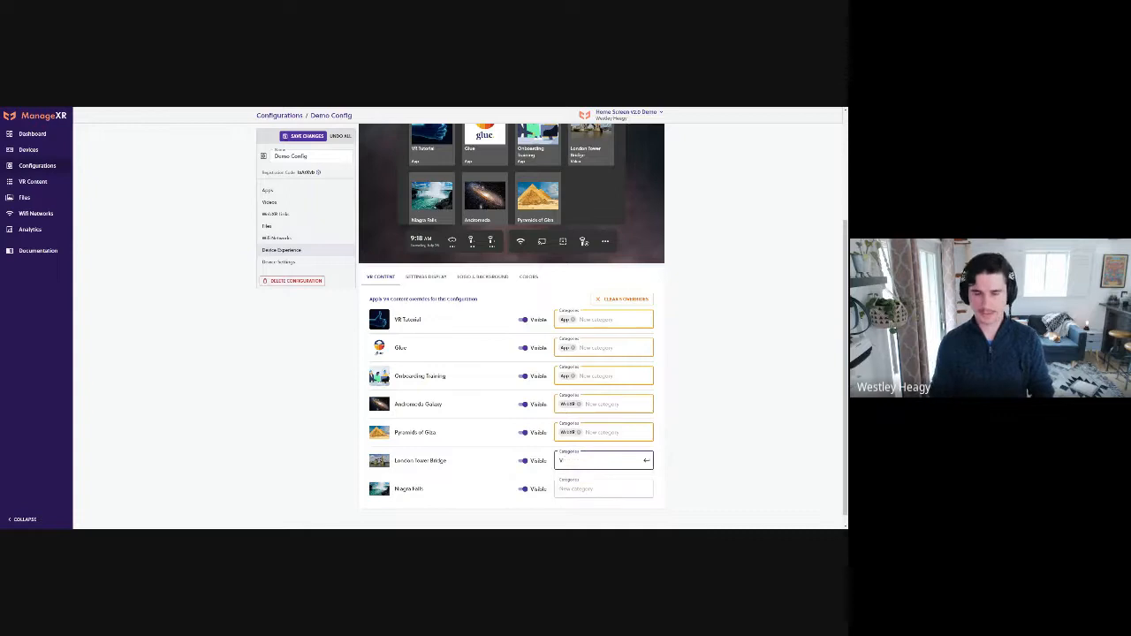
pyautogui.click(567, 503)
pyautogui.click(605, 488)
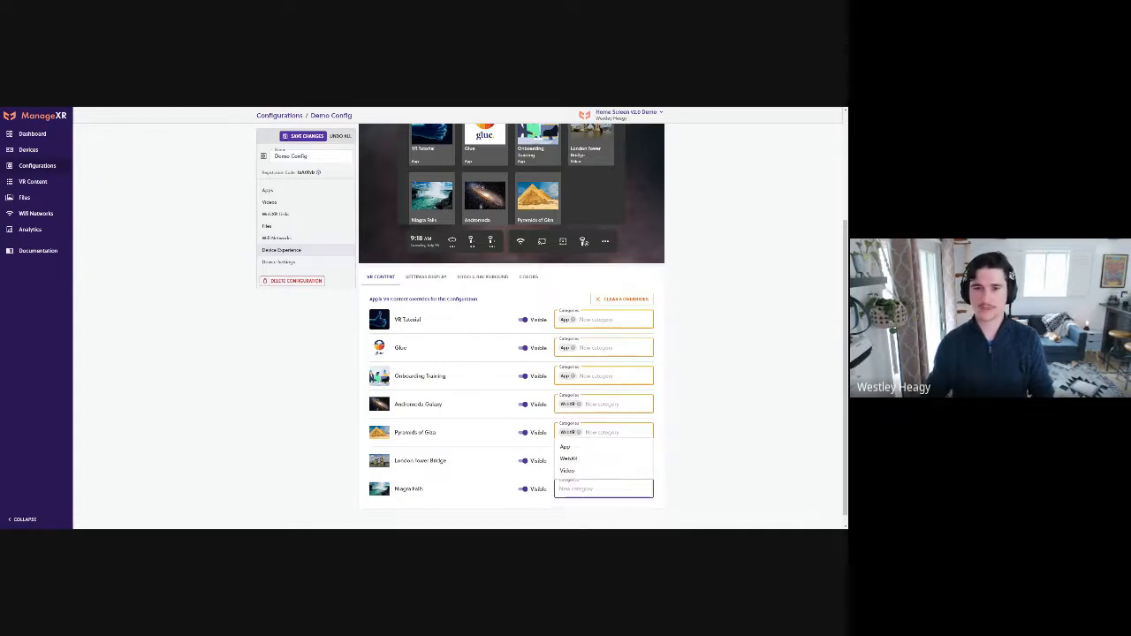
pyautogui.click(568, 471)
pyautogui.click(698, 421)
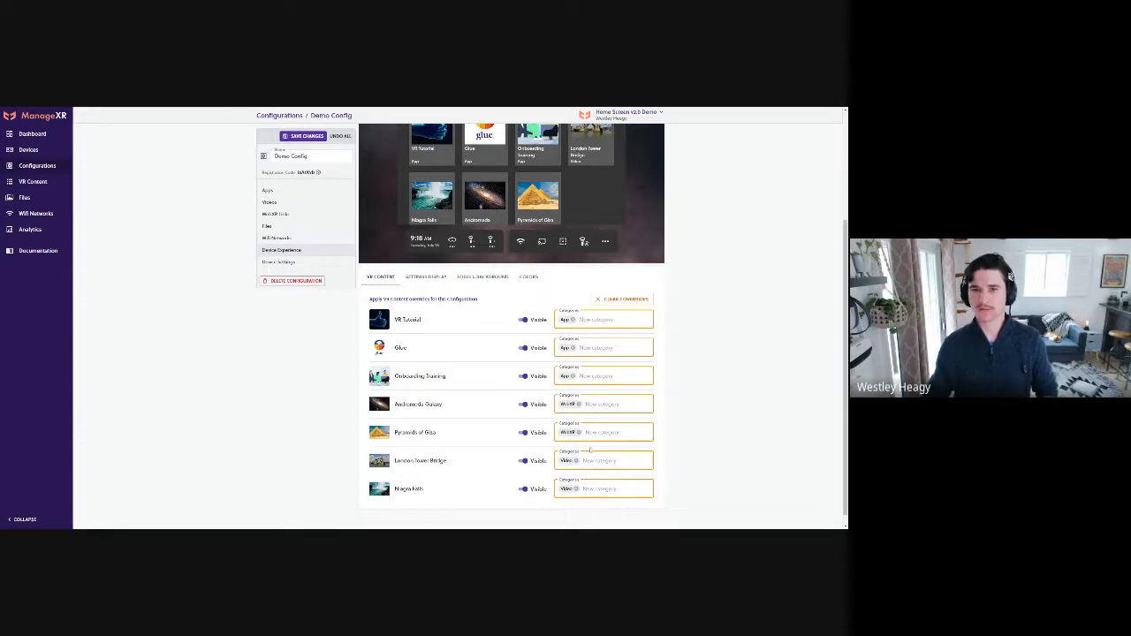
# Preview the App, WebXR and Video categories in the home screen preview, and return to showing all content
pyautogui.scroll(4, 745, 425)
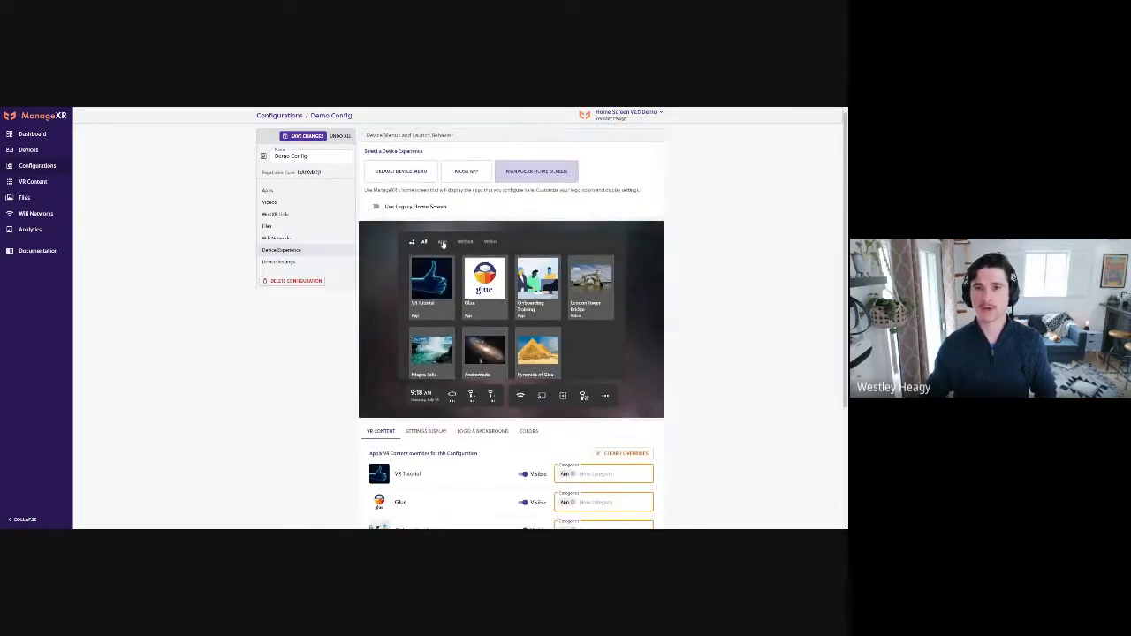
pyautogui.click(442, 242)
pyautogui.click(465, 241)
pyautogui.click(489, 241)
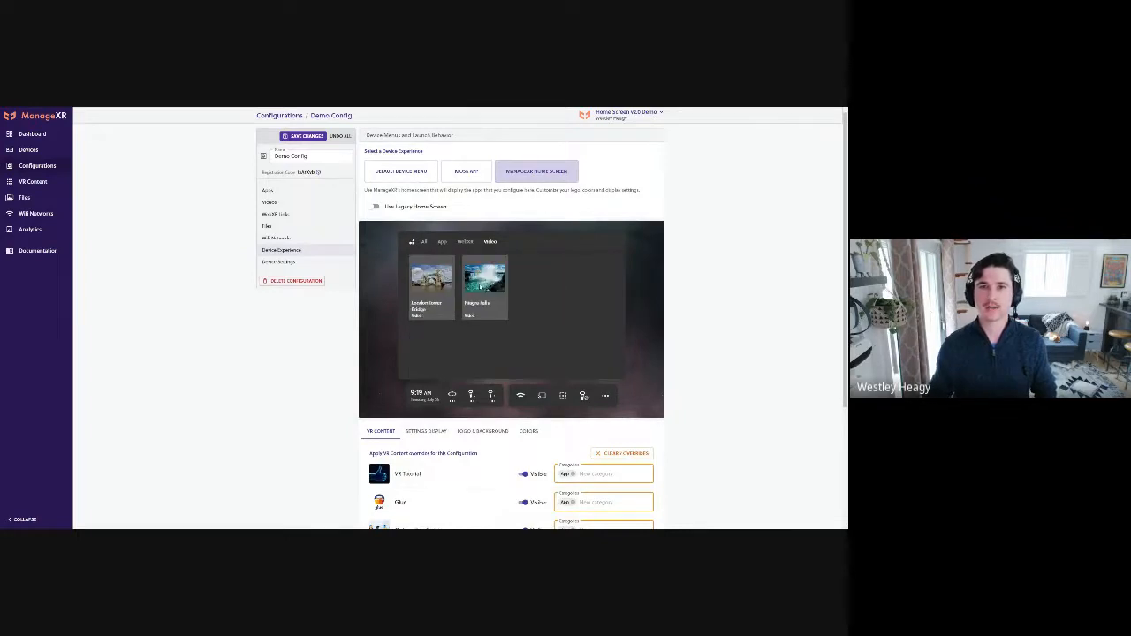
pyautogui.click(463, 244)
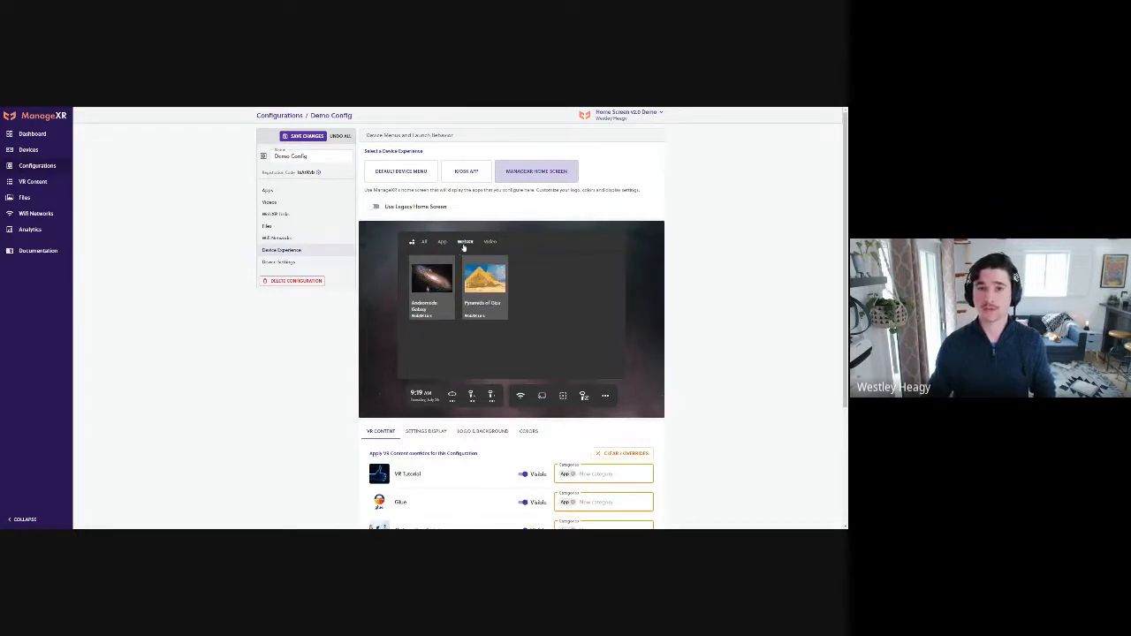
pyautogui.click(490, 242)
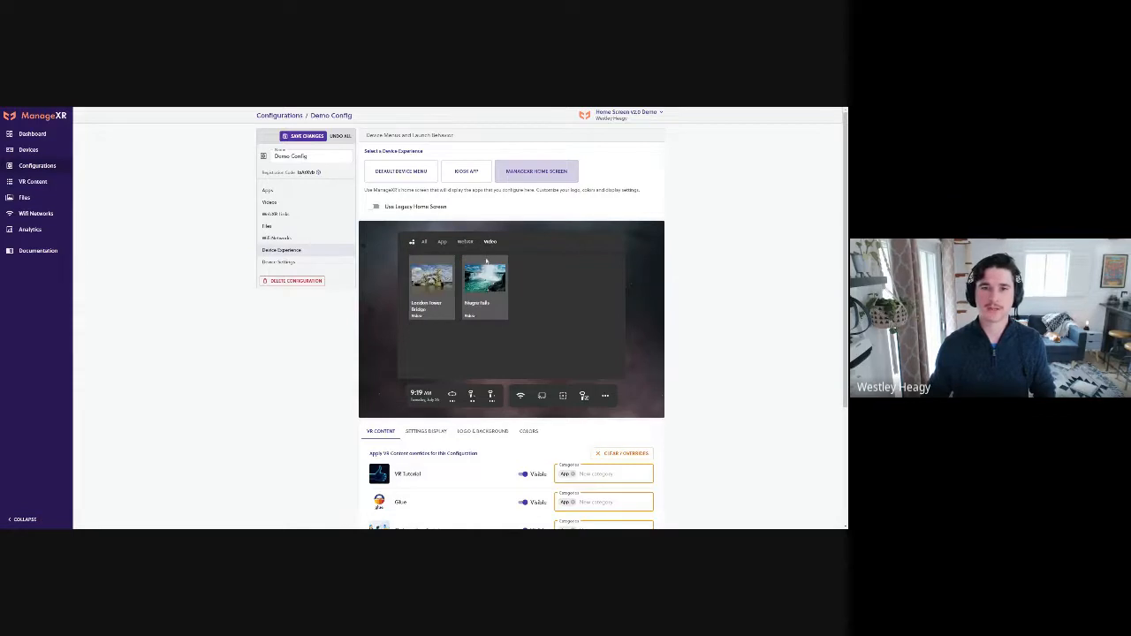
pyautogui.click(444, 243)
pyautogui.click(425, 243)
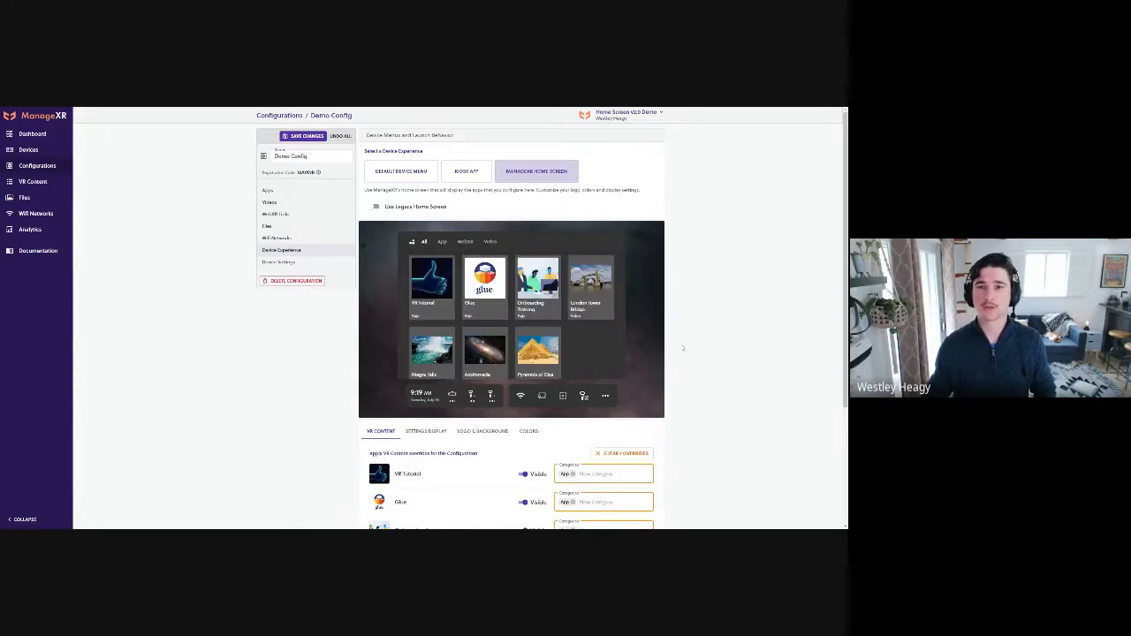
# In the home screen's settings display, try hiding Wifi Settings and Cast to TV, and show both again
pyautogui.scroll(-3, 722, 358)
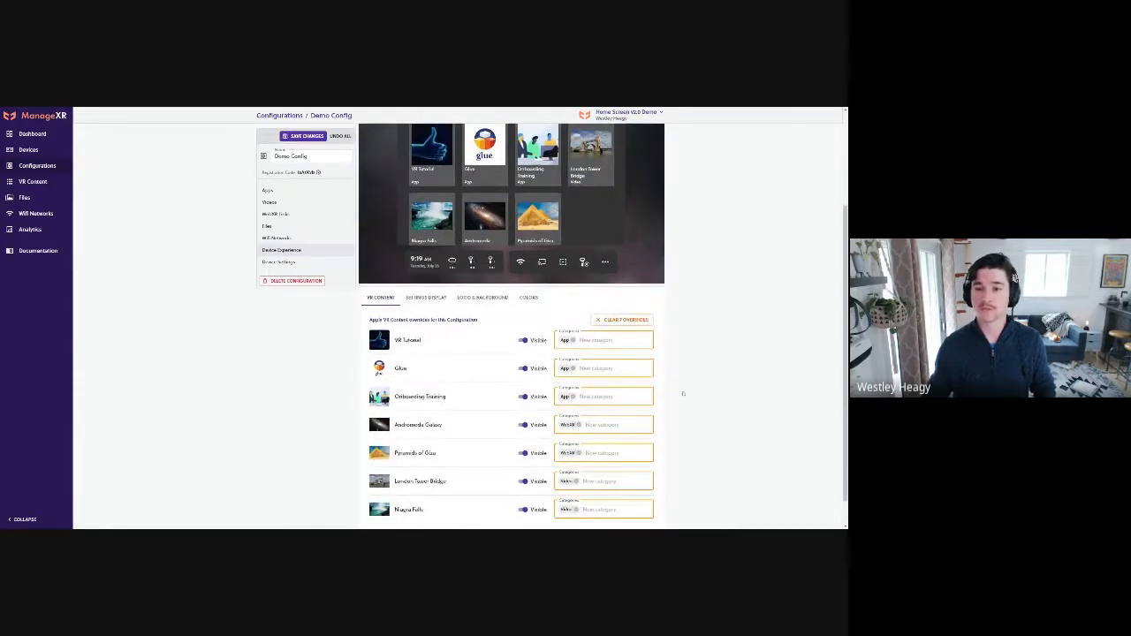
pyautogui.scroll(2, 674, 399)
pyautogui.click(426, 360)
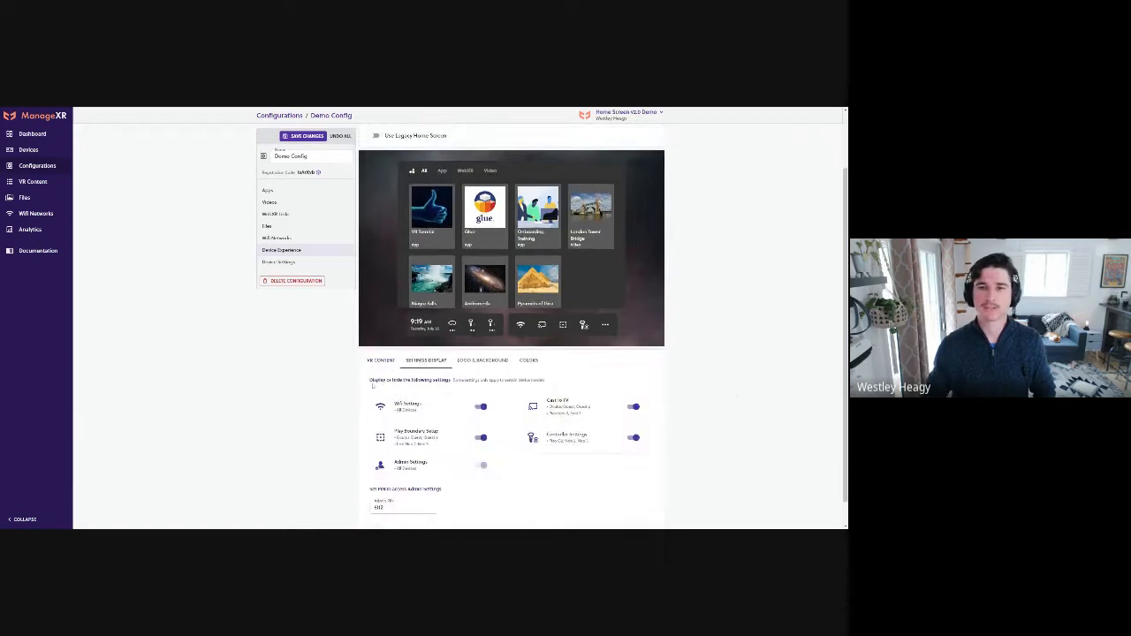
pyautogui.scroll(-1, 307, 364)
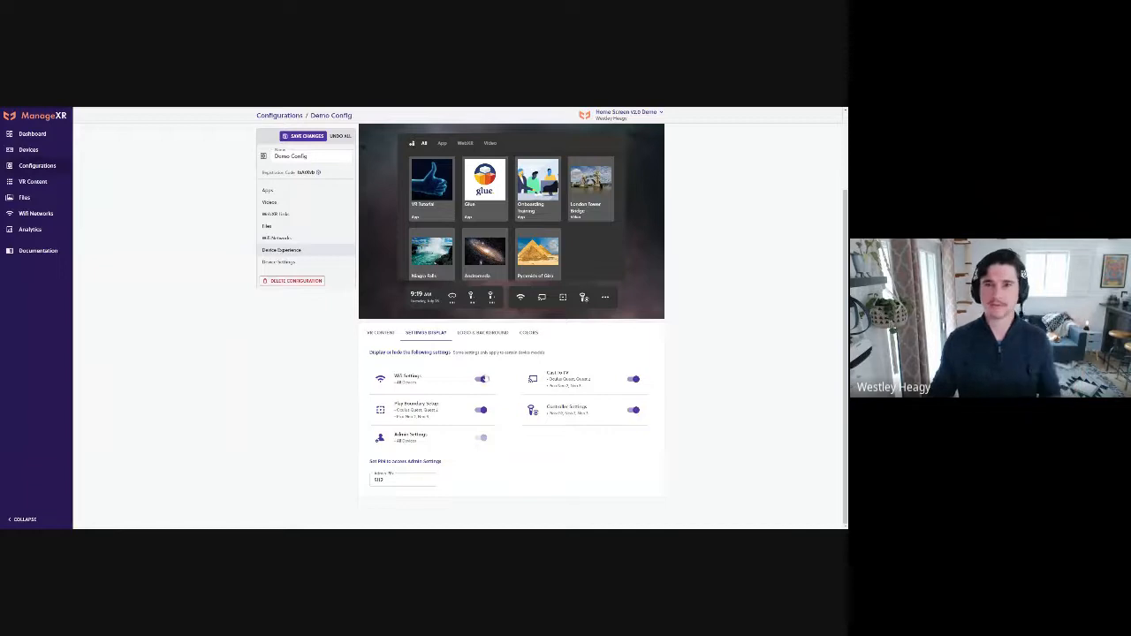
pyautogui.click(481, 379)
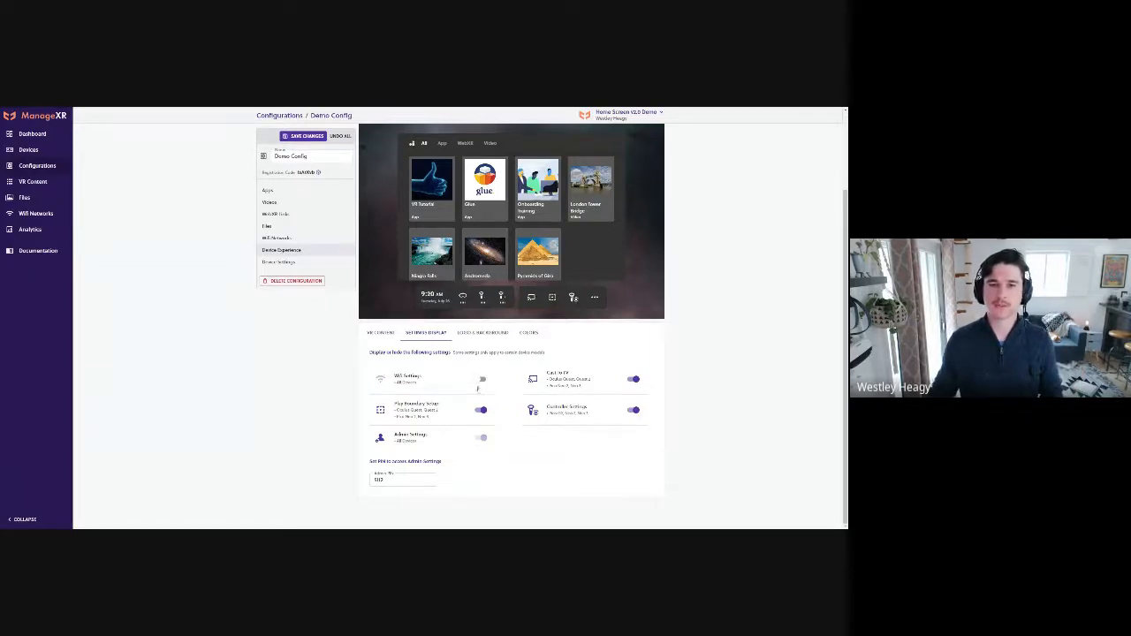
pyautogui.click(633, 380)
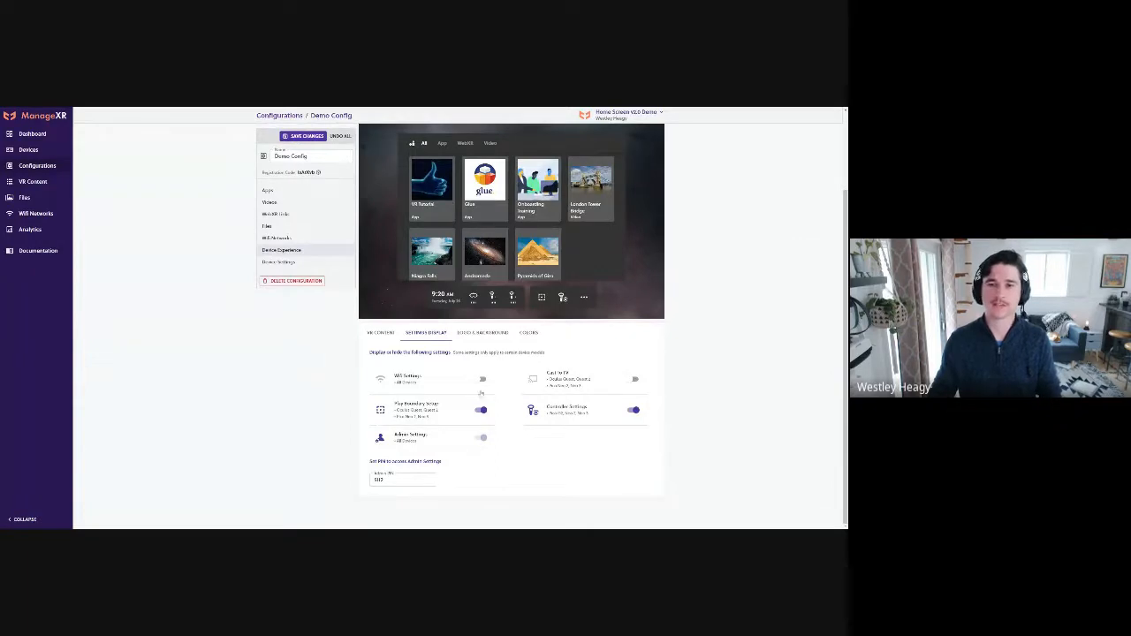
pyautogui.click(482, 379)
pyautogui.click(634, 379)
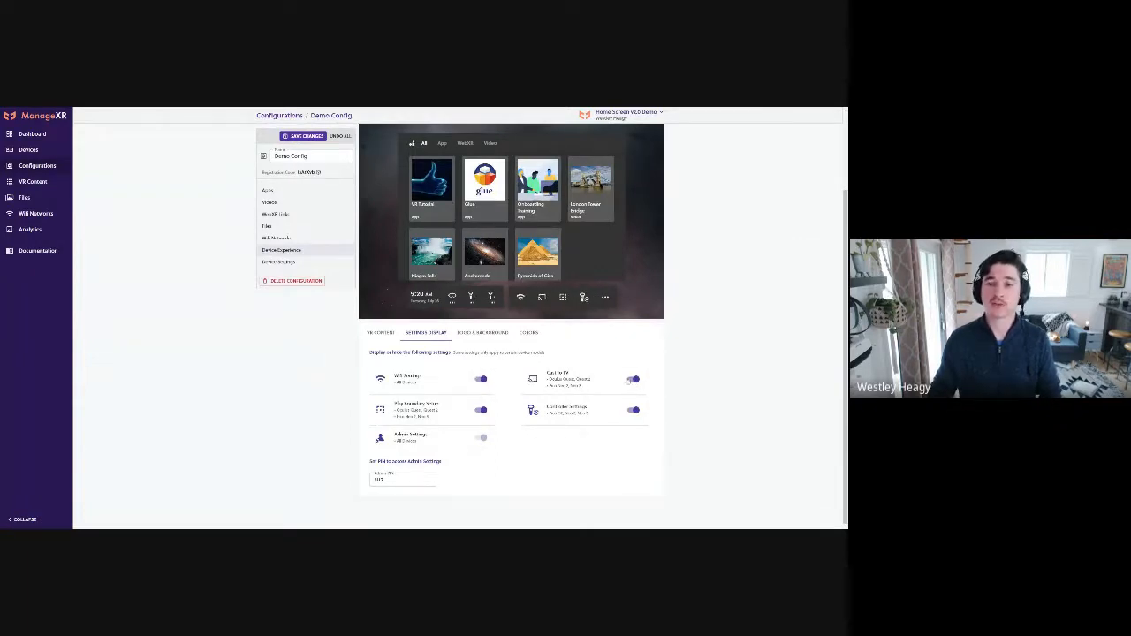
# Try hiding Controller Settings, Play Boundary Setup and Wifi Settings from the home screen, and show all three again
pyautogui.click(634, 410)
pyautogui.click(482, 411)
pyautogui.click(481, 380)
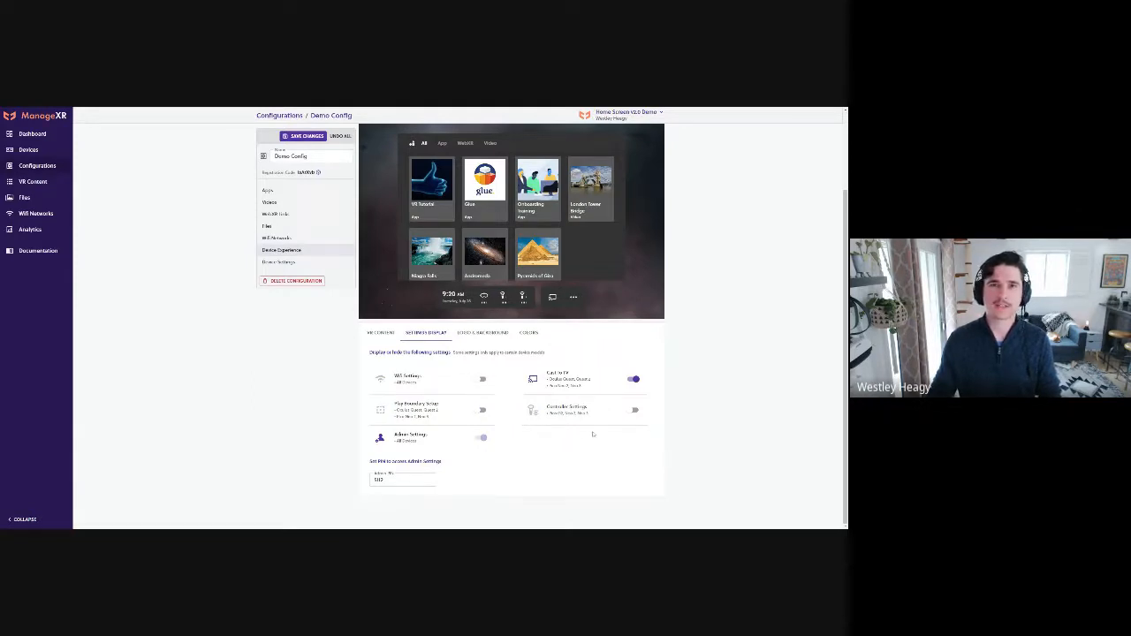
pyautogui.click(633, 411)
pyautogui.click(481, 410)
pyautogui.click(482, 380)
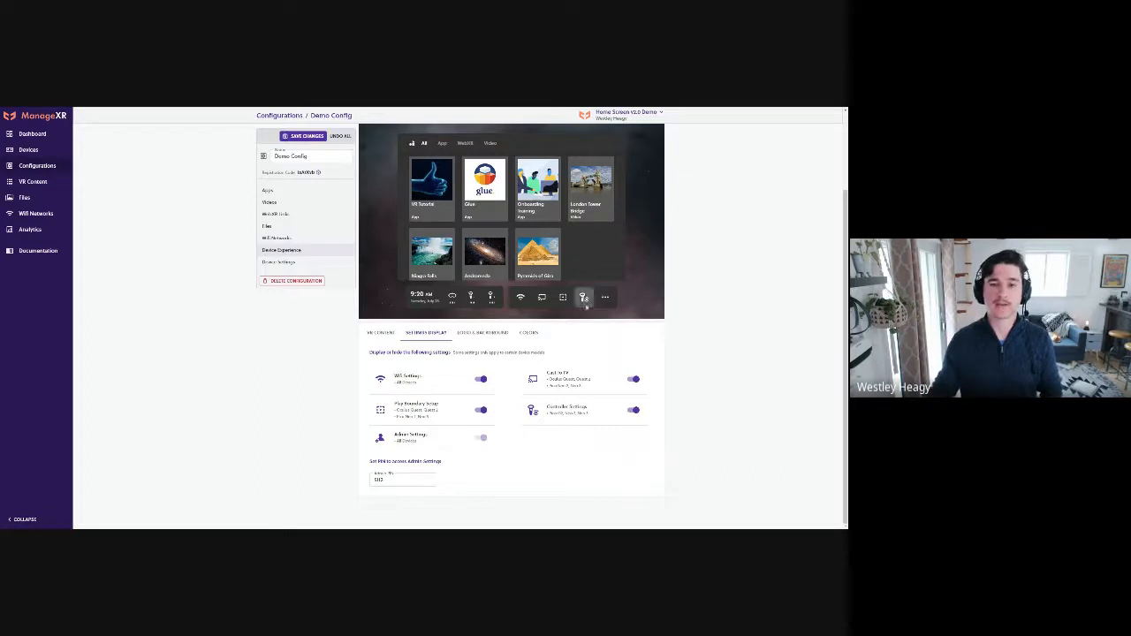
# Examine the PIN field that controls access to the admin settings
pyautogui.moveTo(393, 480); pyautogui.dragTo(363, 480)
pyautogui.click(541, 484)
pyautogui.click(510, 481)
pyautogui.click(514, 477)
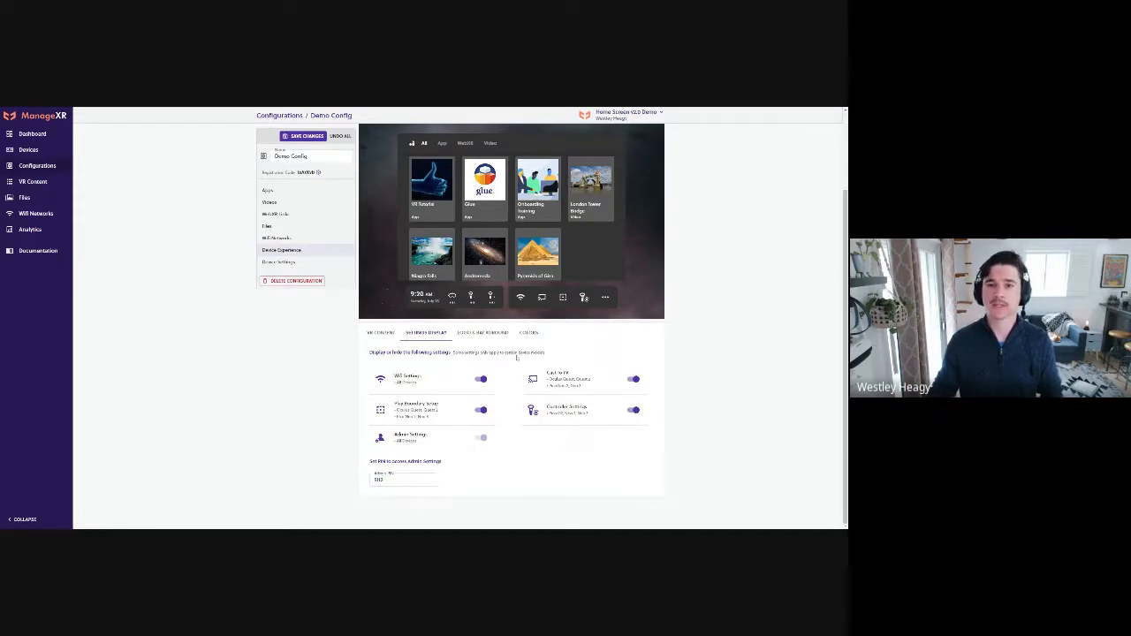
# Upload the ManageXR symbol as the home screen's top logo and the ManageXR wordmark as its bottom logo
pyautogui.click(479, 333)
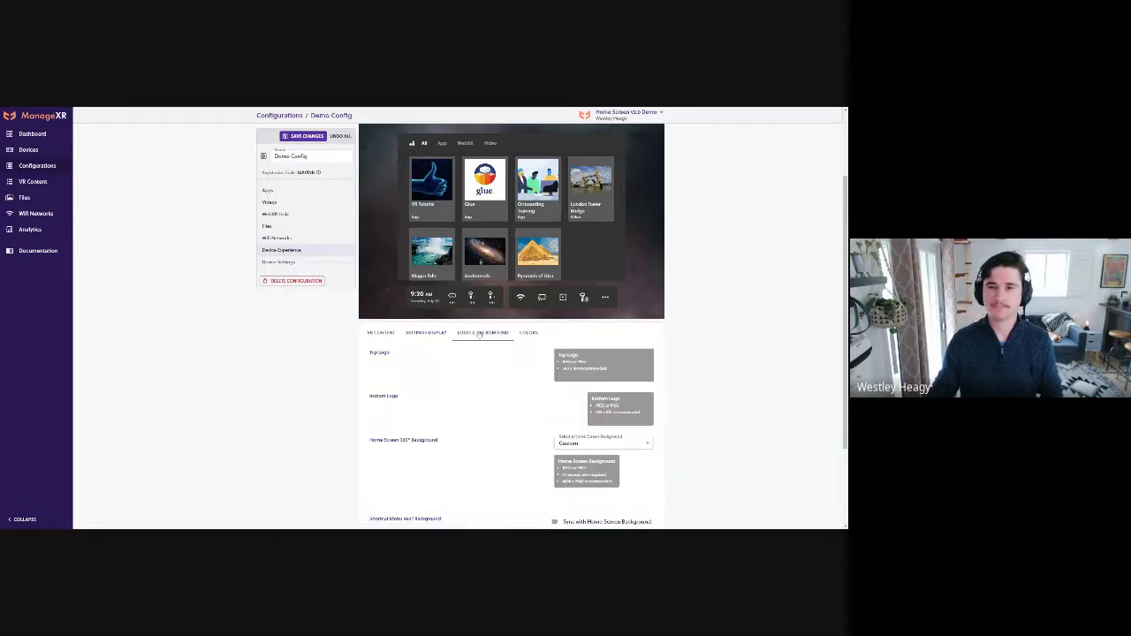
pyautogui.scroll(1, 636, 371)
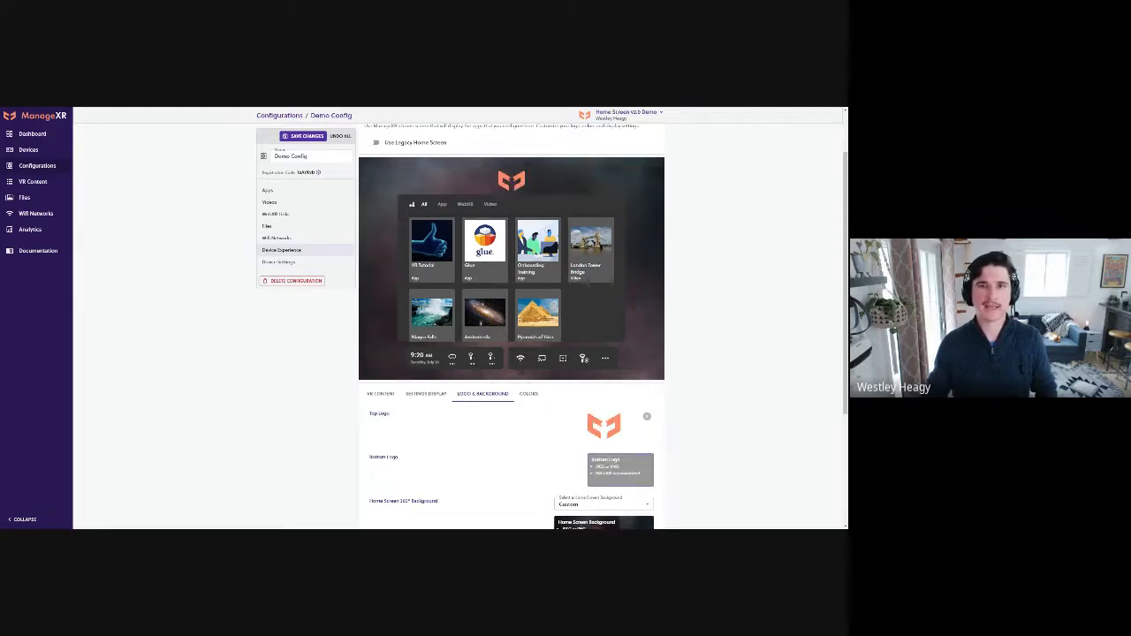
pyautogui.scroll(-1, 764, 434)
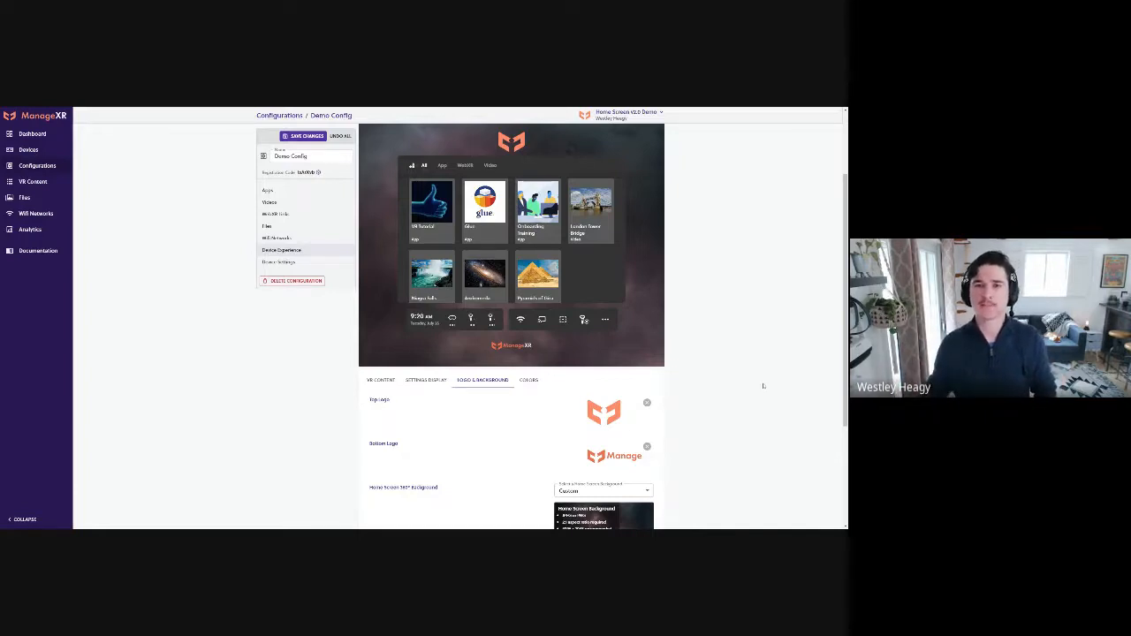
pyautogui.scroll(1, 764, 385)
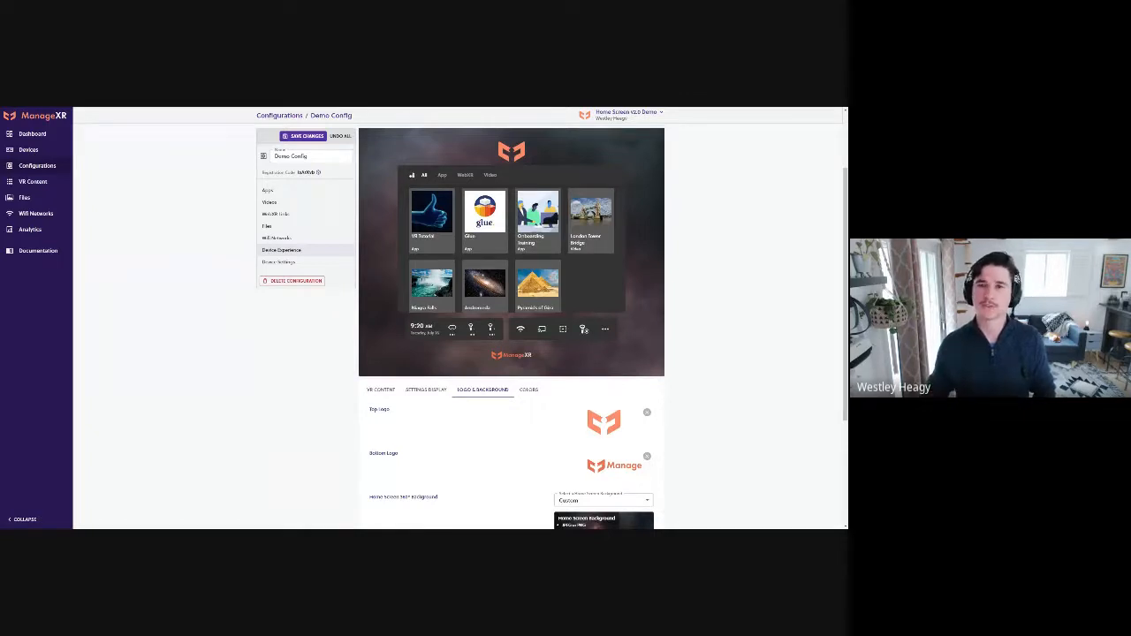
pyautogui.scroll(1, 704, 425)
pyautogui.scroll(-3, 702, 428)
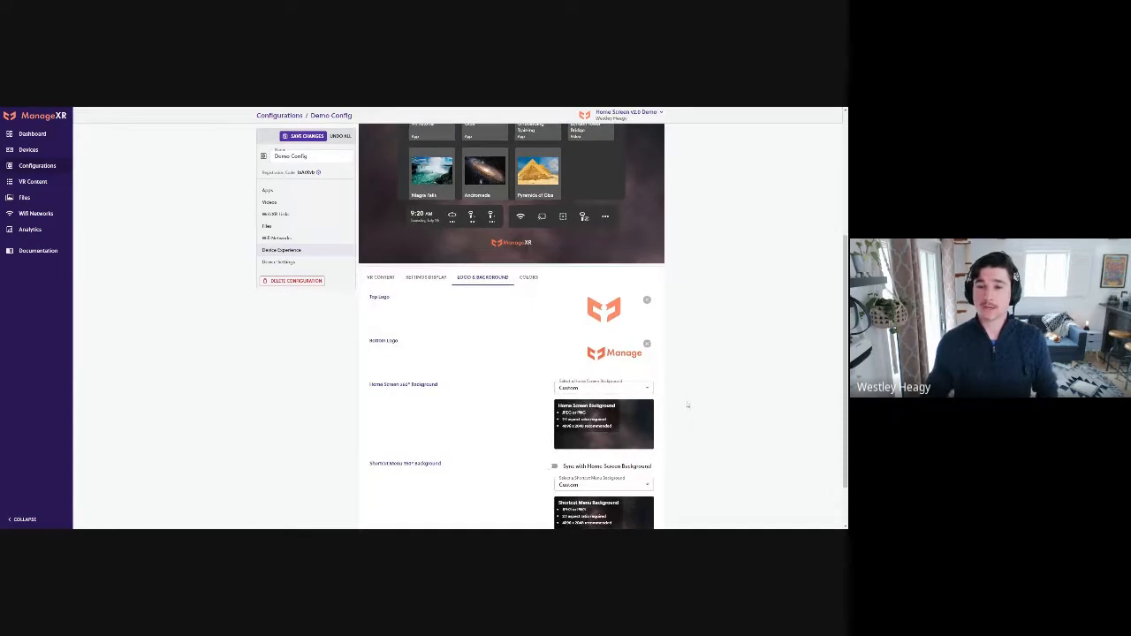
# Try New York City, USA and Snowdon, Wales as the home screen's 360° background
pyautogui.scroll(1, 697, 429)
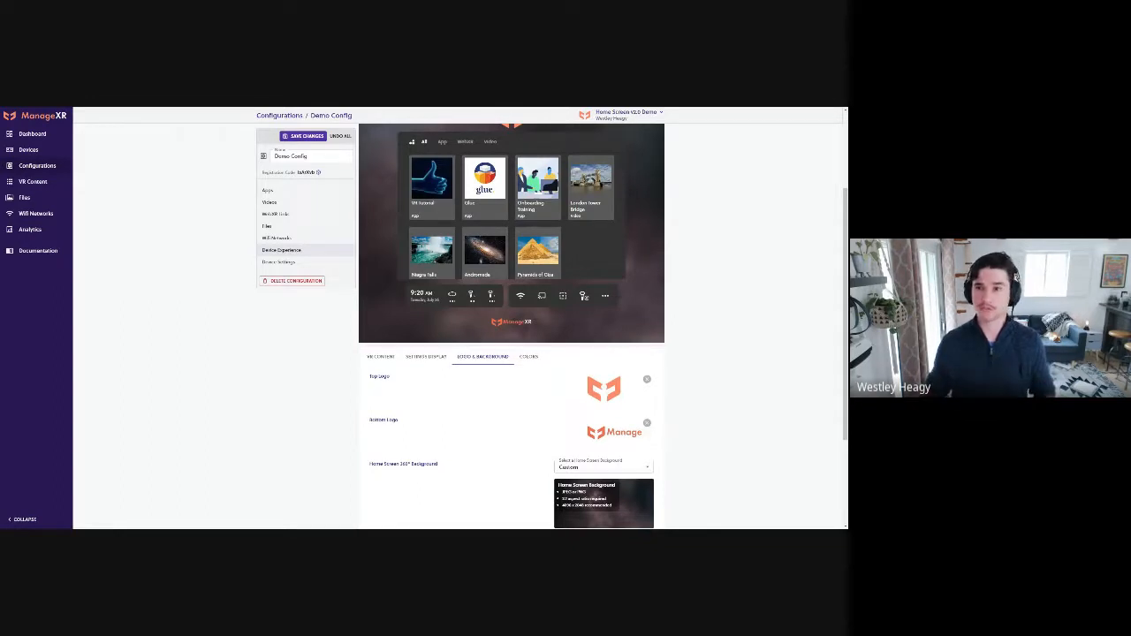
pyautogui.scroll(-2, 712, 429)
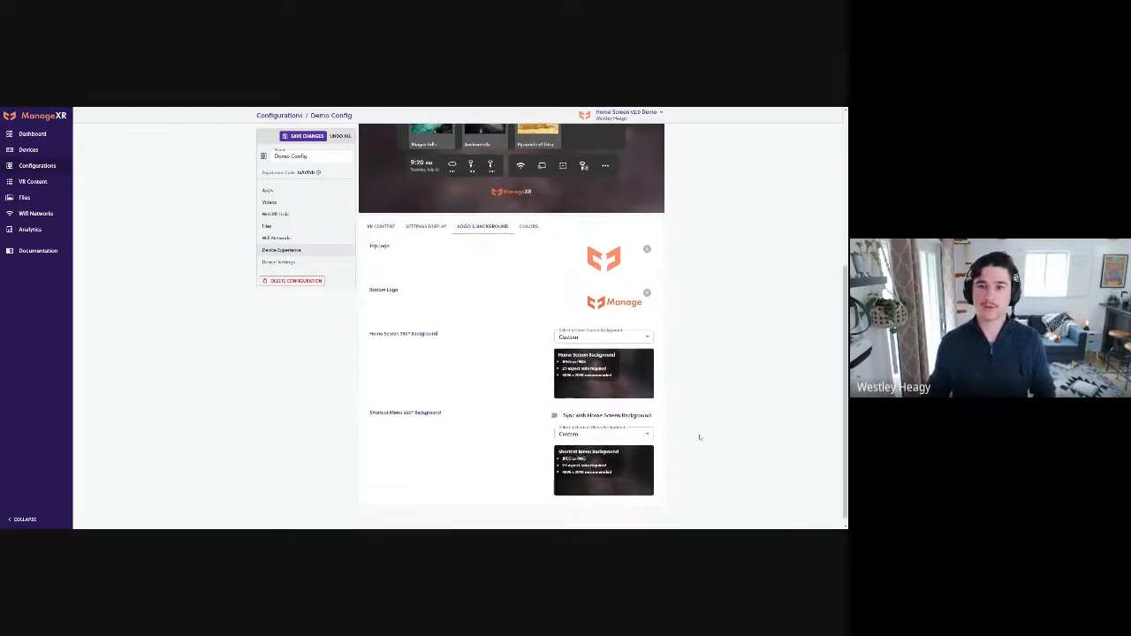
pyautogui.scroll(1, 726, 408)
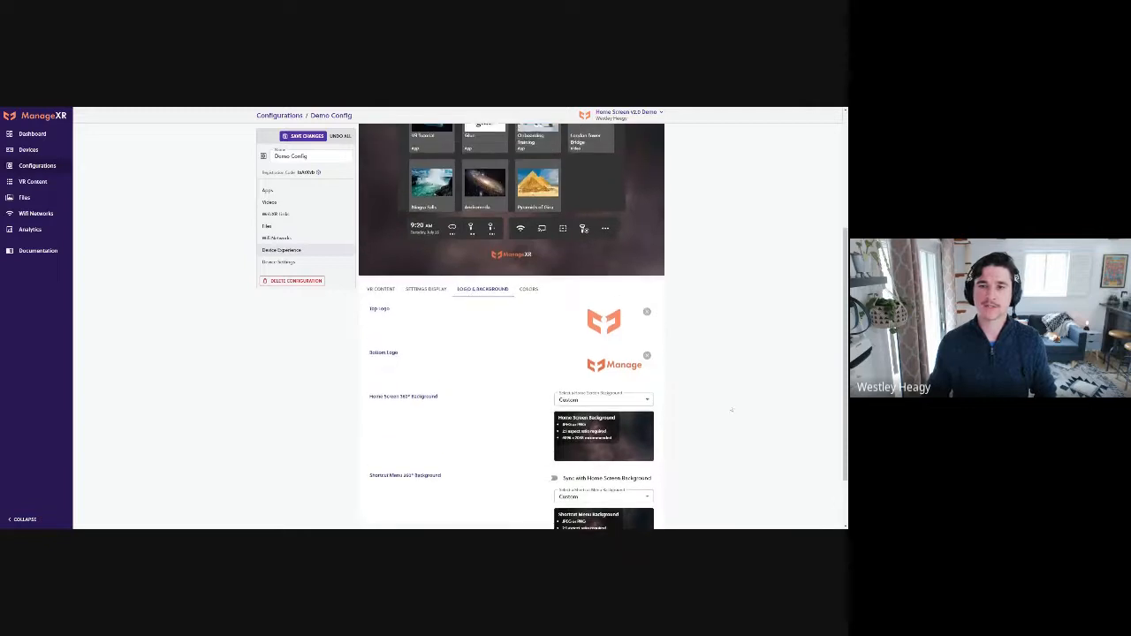
pyautogui.click(646, 400)
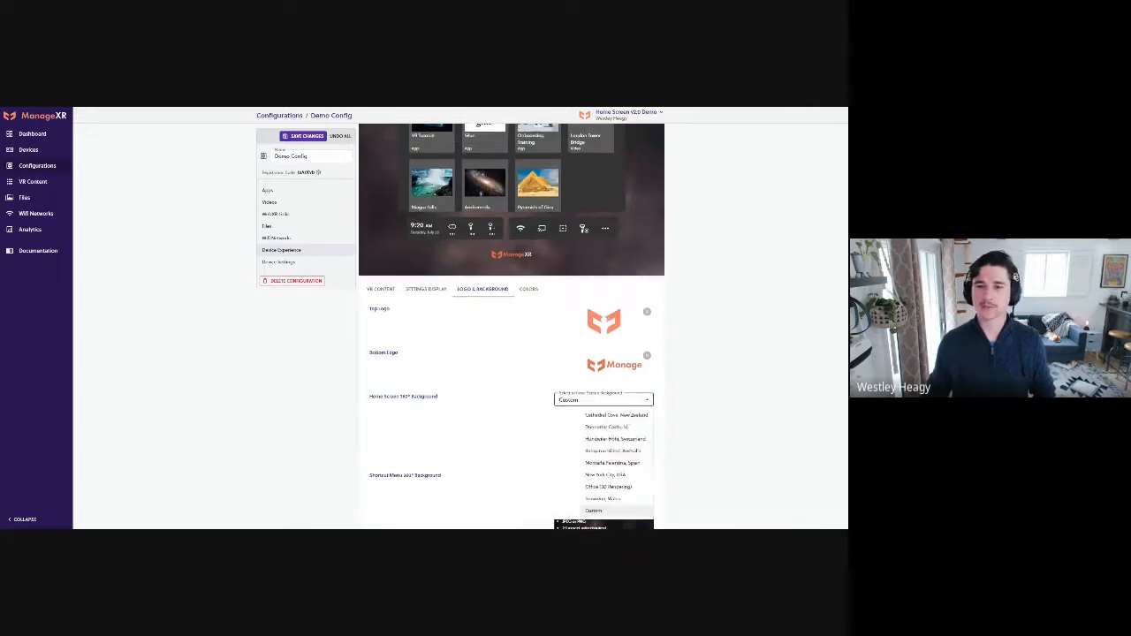
pyautogui.click(614, 476)
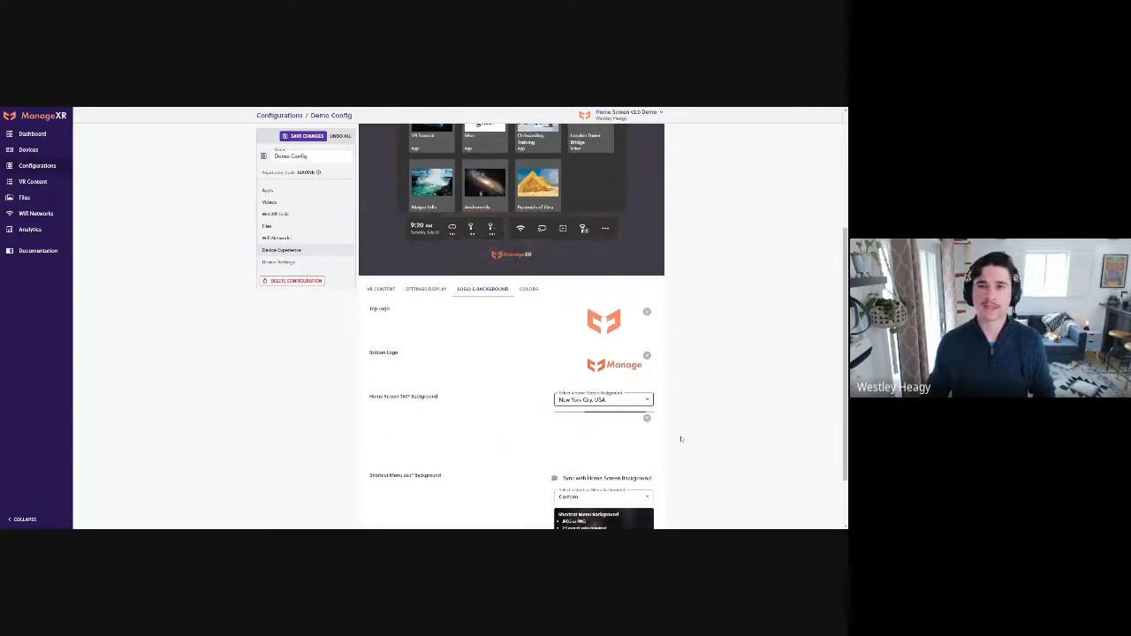
pyautogui.scroll(1, 635, 437)
pyautogui.click(635, 435)
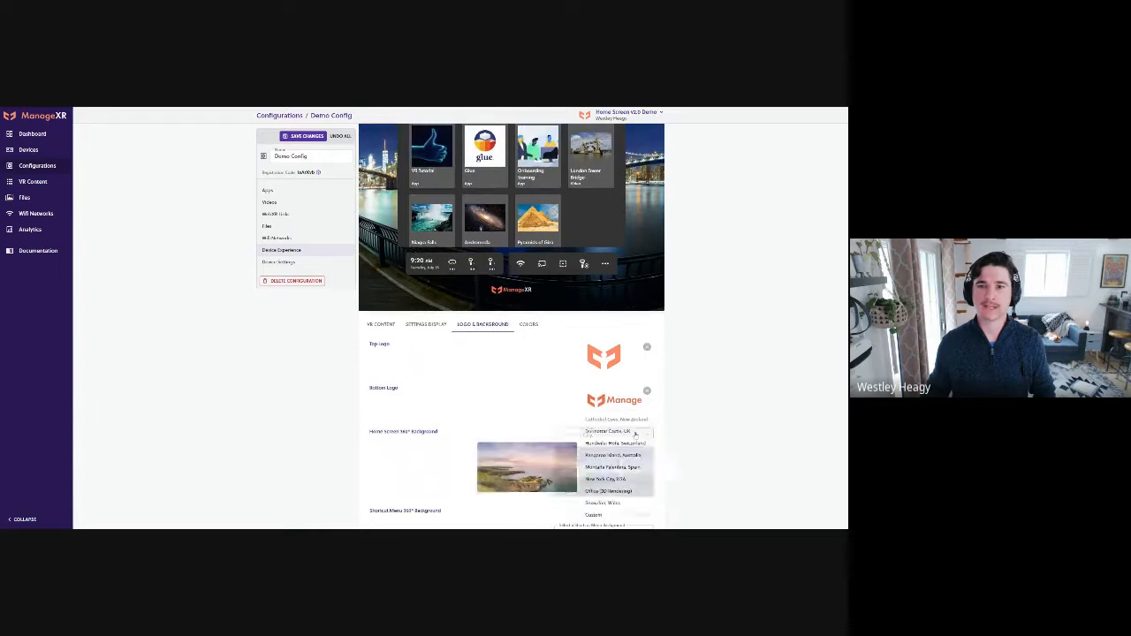
pyautogui.click(610, 502)
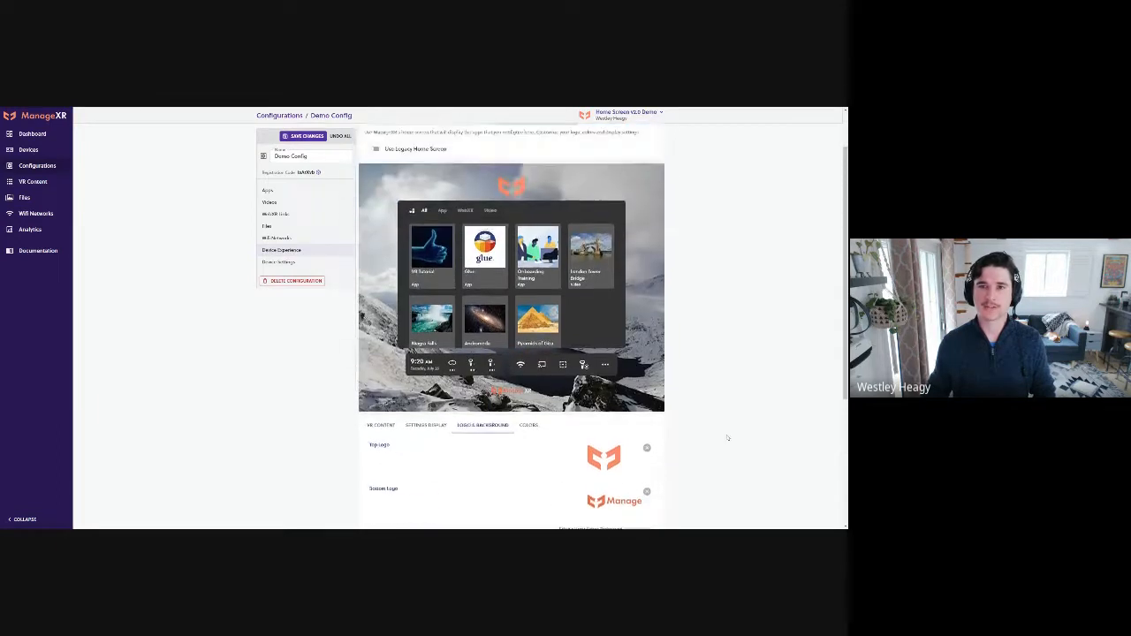
# Try Office (3D Rendering) as the home screen's 360° background
pyautogui.scroll(-1, 721, 440)
pyautogui.click(619, 400)
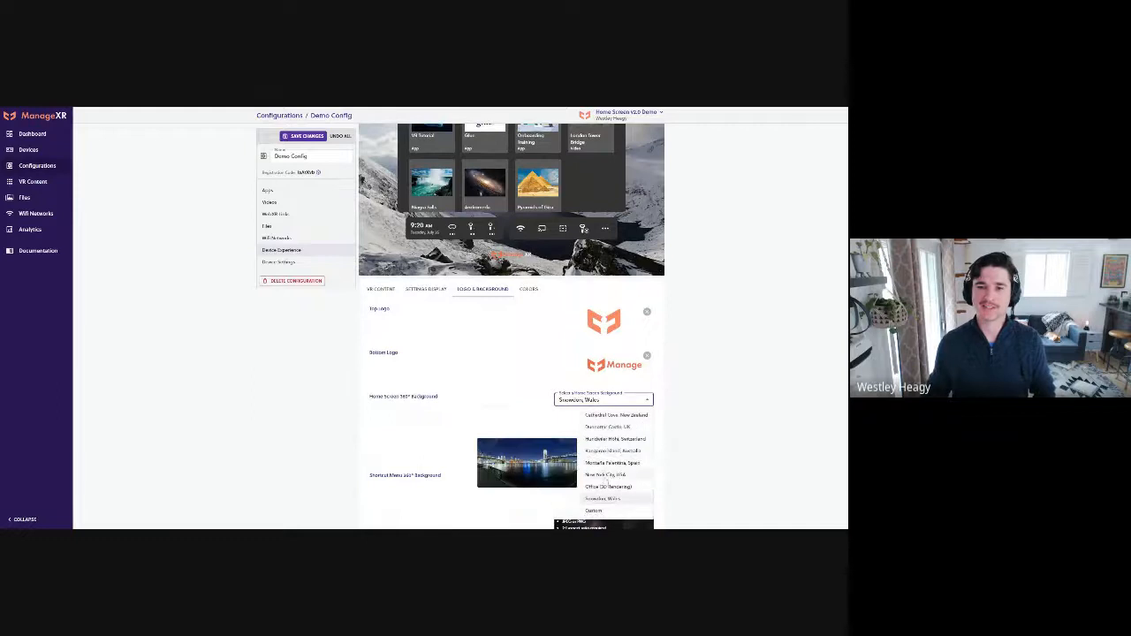
pyautogui.click(605, 488)
pyautogui.scroll(2, 707, 455)
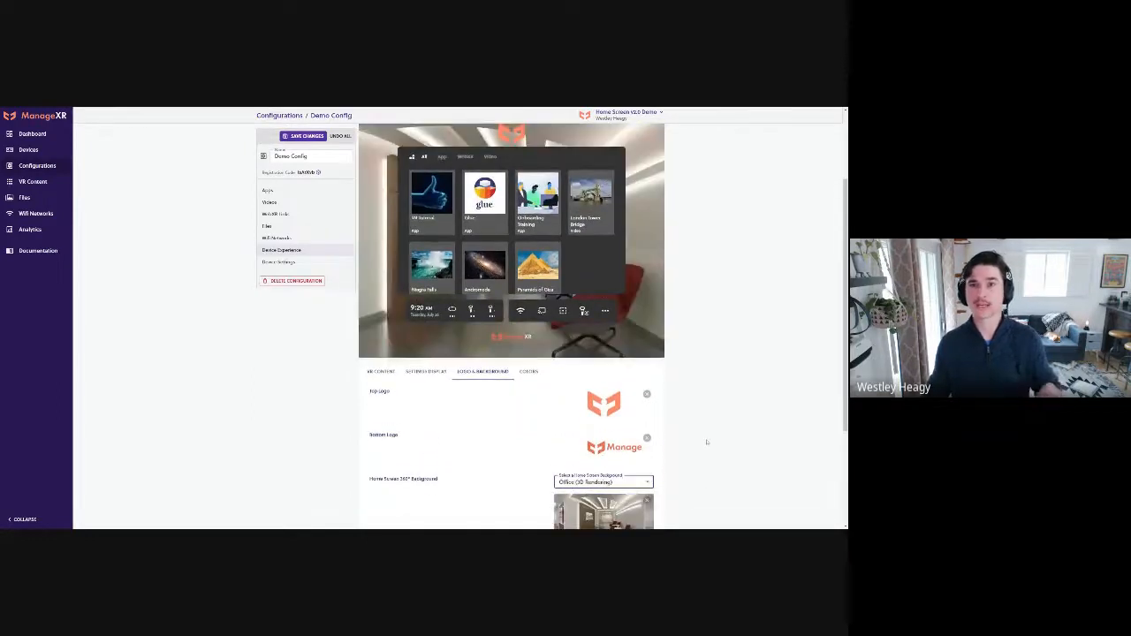
# Set the home screen's 360° background to Dunnottar Castle, UK and check it in the preview
pyautogui.scroll(-1, 707, 444)
pyautogui.click(648, 438)
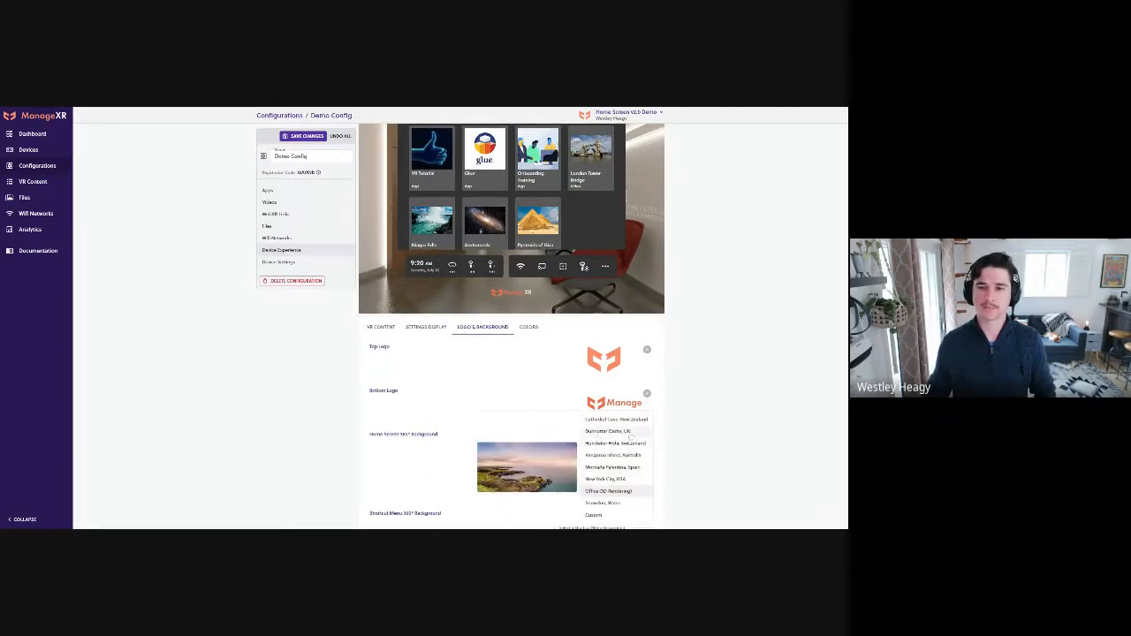
pyautogui.click(629, 432)
pyautogui.scroll(-1, 734, 417)
pyautogui.scroll(2, 733, 418)
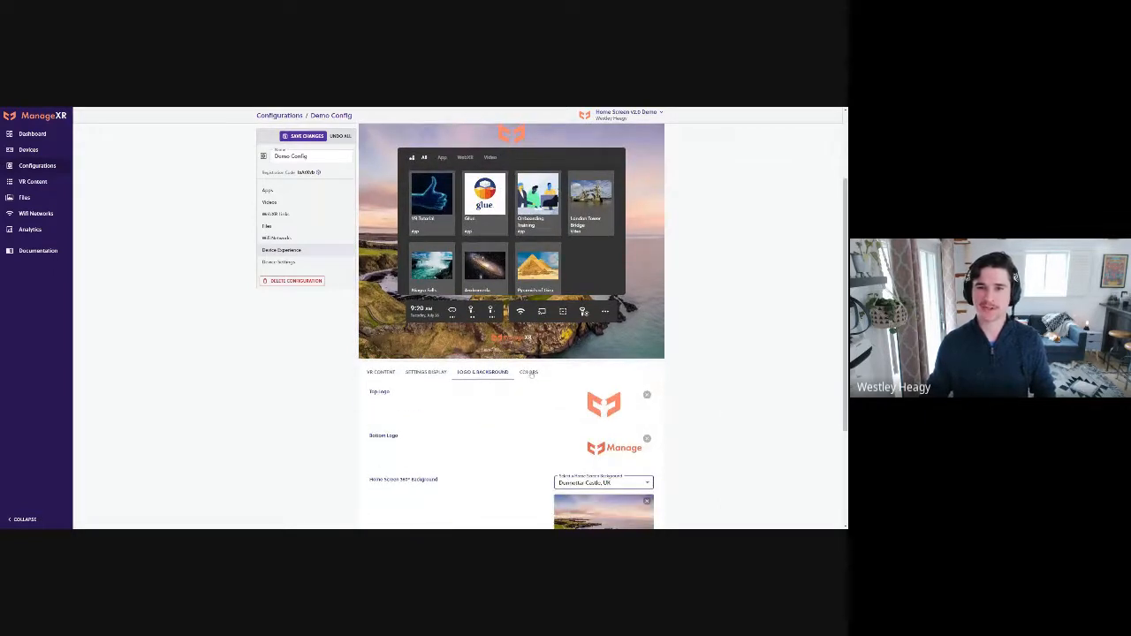
pyautogui.scroll(-2, 737, 398)
pyautogui.scroll(1, 737, 399)
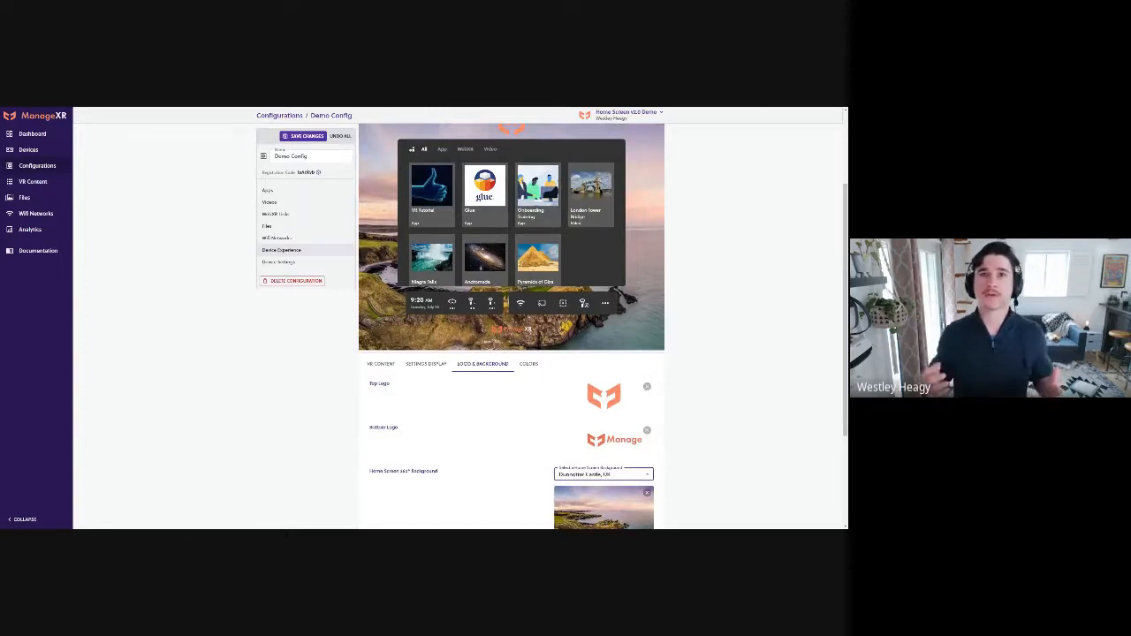
pyautogui.scroll(1, 745, 406)
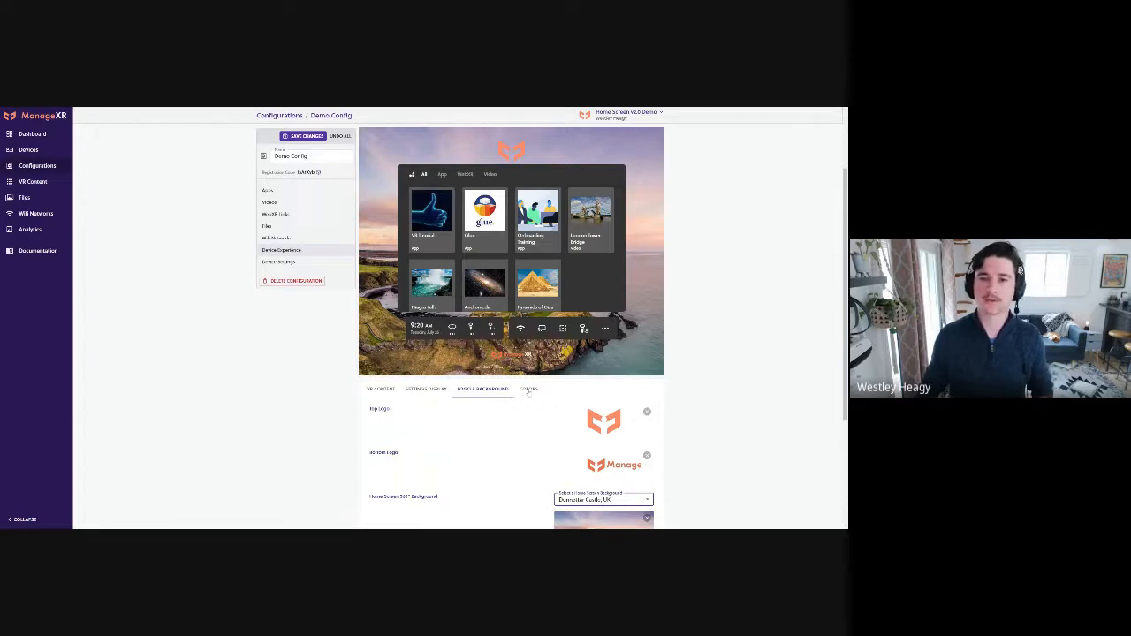
# Try the Lavender and Midnight color themes on the home screen
pyautogui.click(528, 389)
pyautogui.scroll(-1, 691, 404)
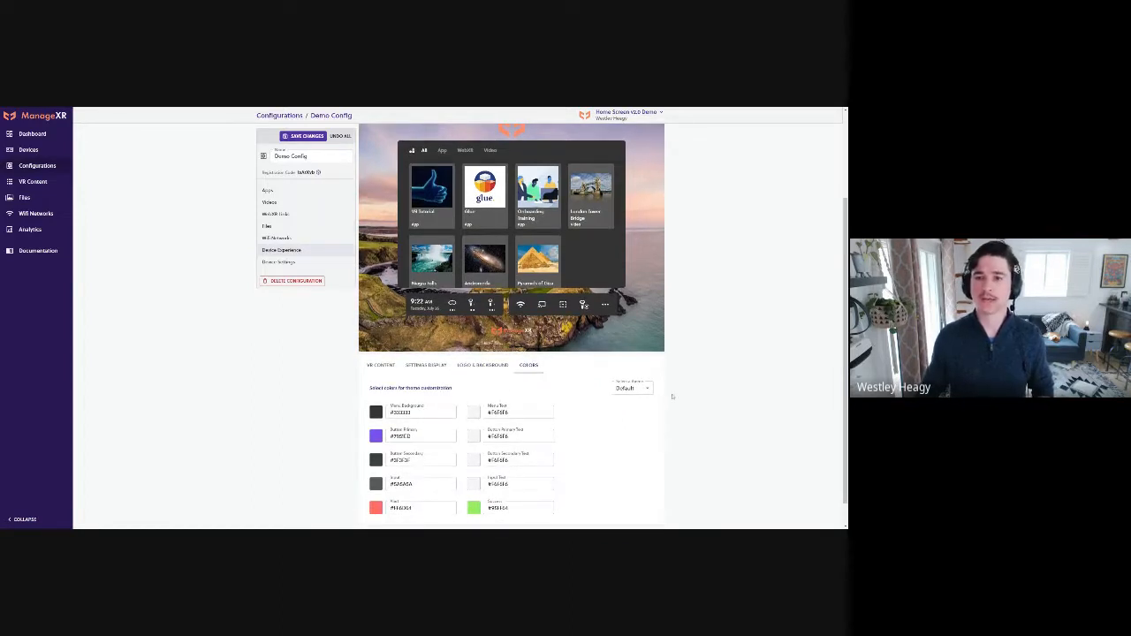
pyautogui.click(632, 388)
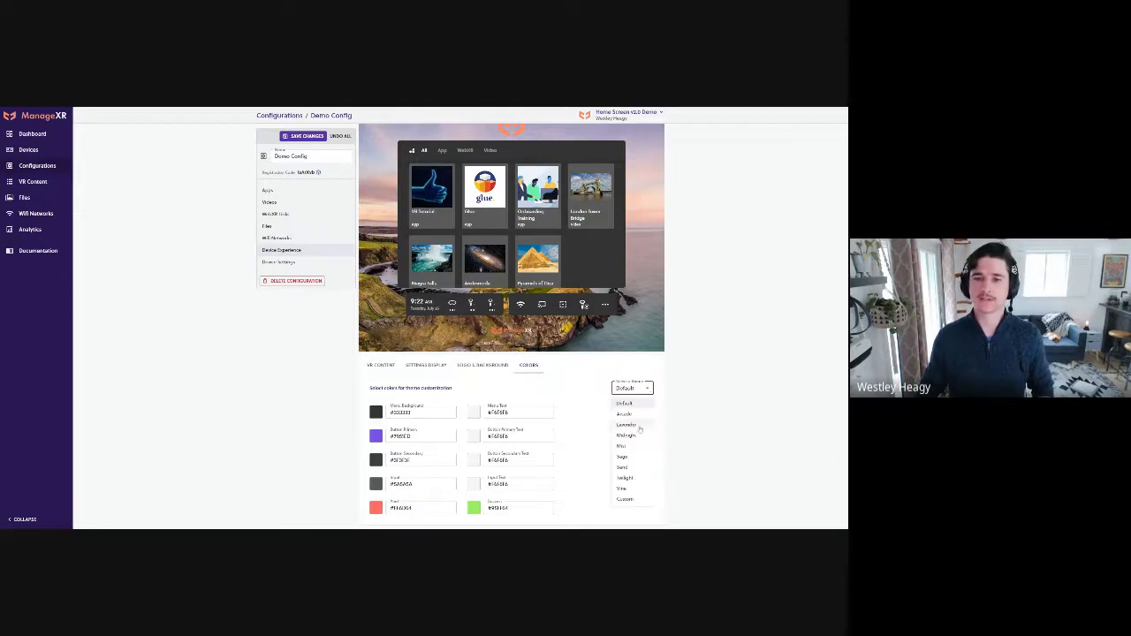
pyautogui.click(640, 426)
pyautogui.click(632, 389)
pyautogui.click(626, 435)
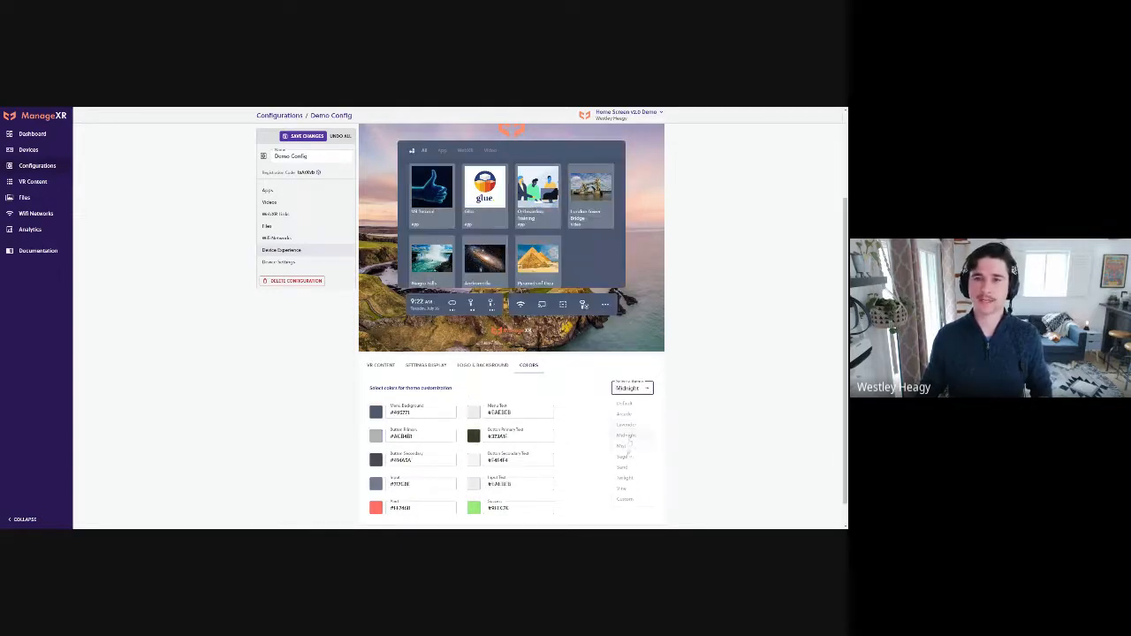
# Try the Sage color theme with its menu background changed to a custom light green
pyautogui.click(644, 392)
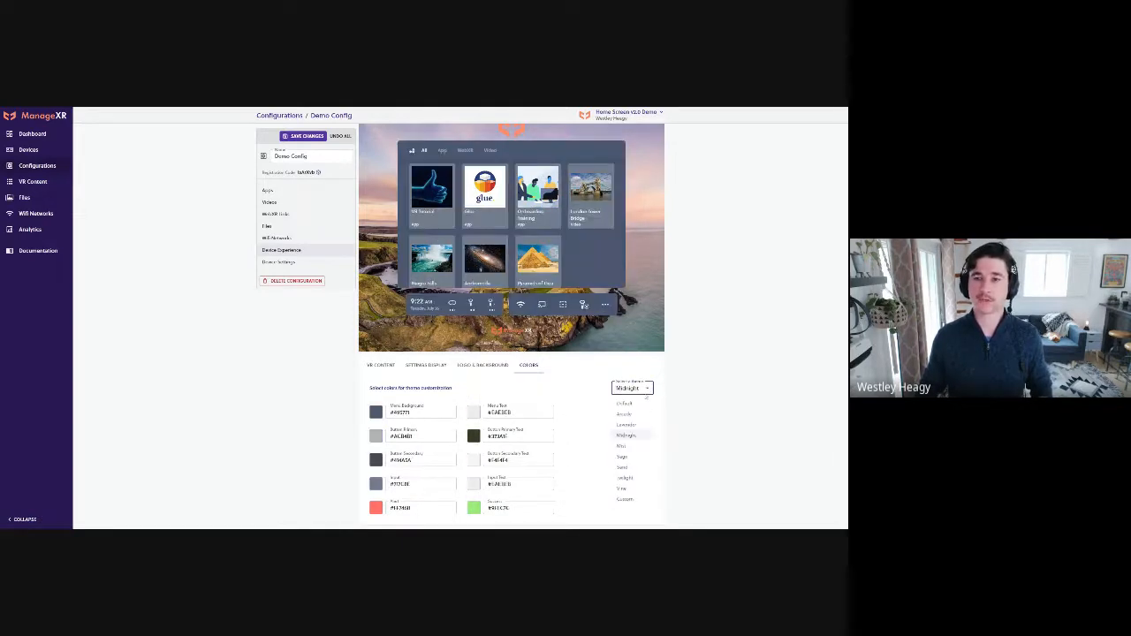
pyautogui.click(627, 458)
pyautogui.moveTo(415, 413); pyautogui.dragTo(394, 413)
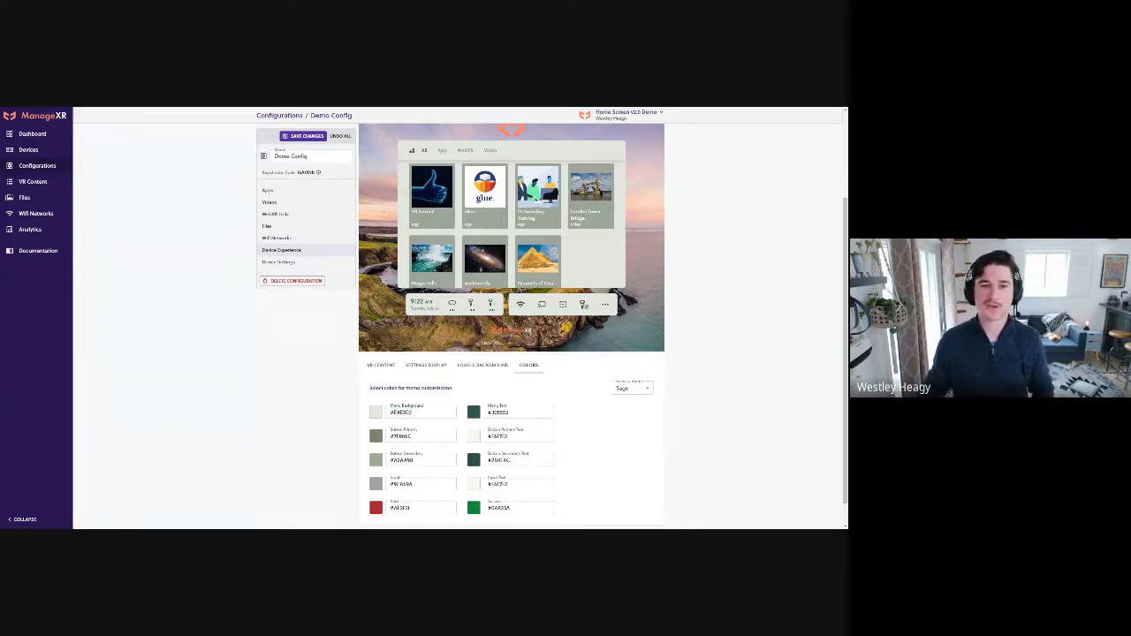
pyautogui.click(375, 412)
pyautogui.moveTo(389, 434)
pyautogui.mouseDown()
pyautogui.moveTo(423, 429)
pyautogui.moveTo(417, 447)
pyautogui.moveTo(432, 433)
pyautogui.moveTo(436, 443)
pyautogui.moveTo(417, 447)
pyautogui.moveTo(426, 429)
pyautogui.moveTo(396, 442)
pyautogui.moveTo(396, 426)
pyautogui.mouseUp()
pyautogui.click(576, 431)
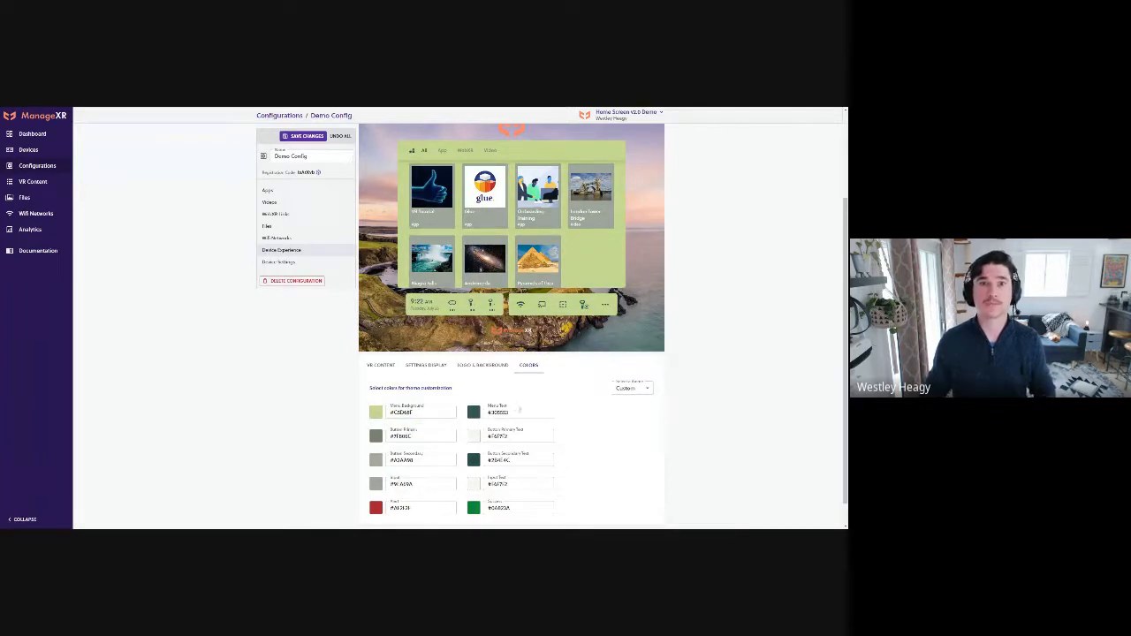
# Try the Twilight color theme on the home screen
pyautogui.scroll(1, 659, 421)
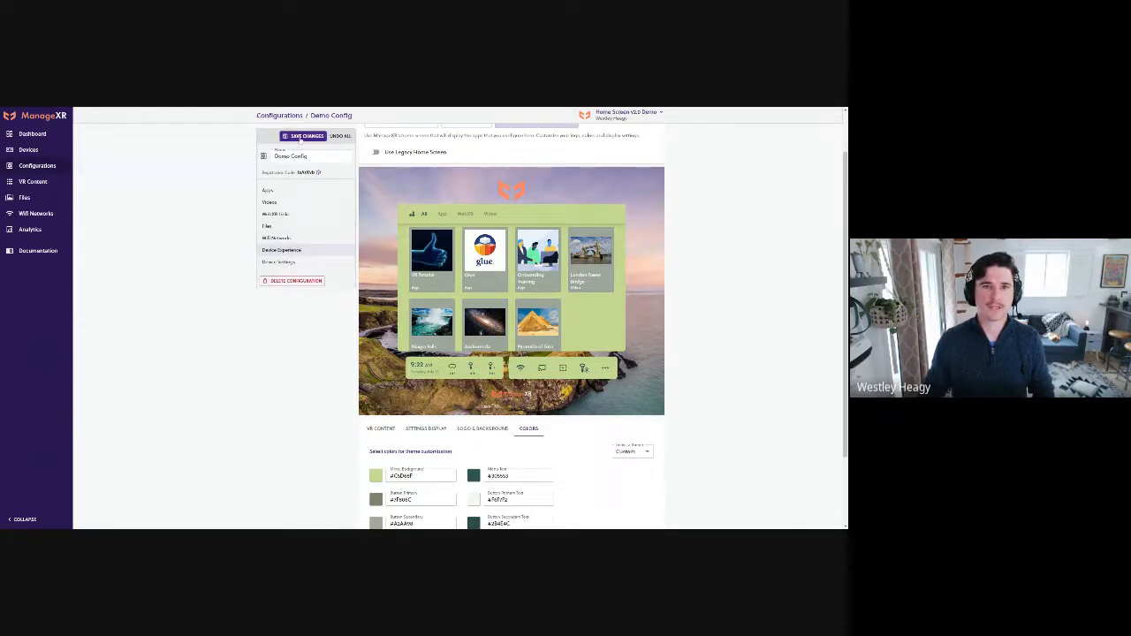
pyautogui.click(632, 452)
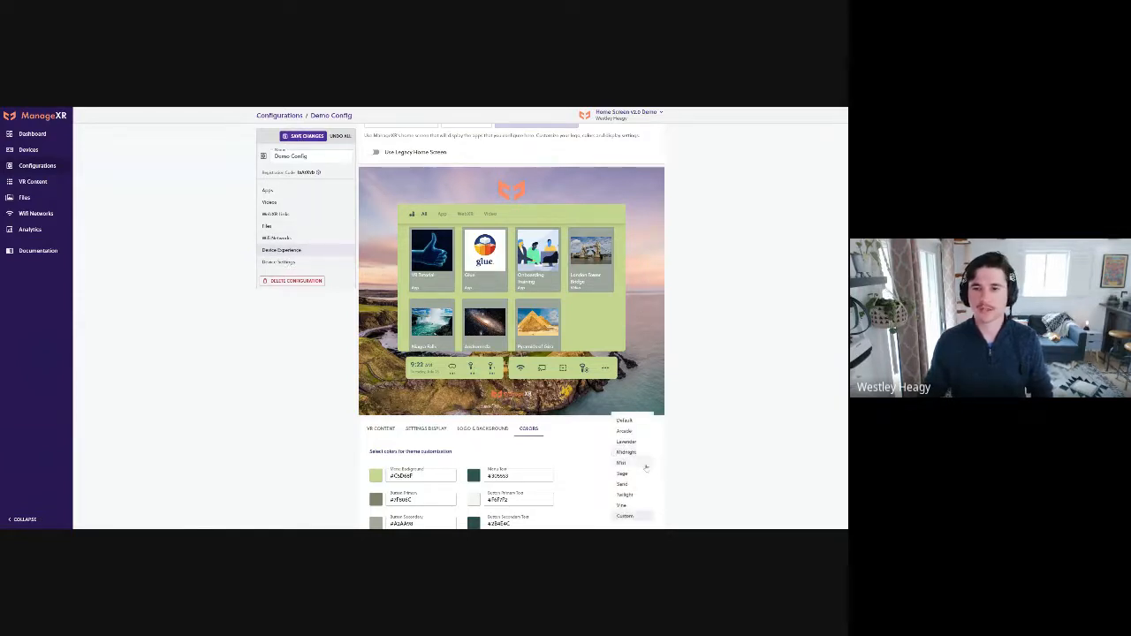
pyautogui.click(636, 495)
# Apply the Vine color theme to the home screen and save the configuration changes
pyautogui.click(635, 452)
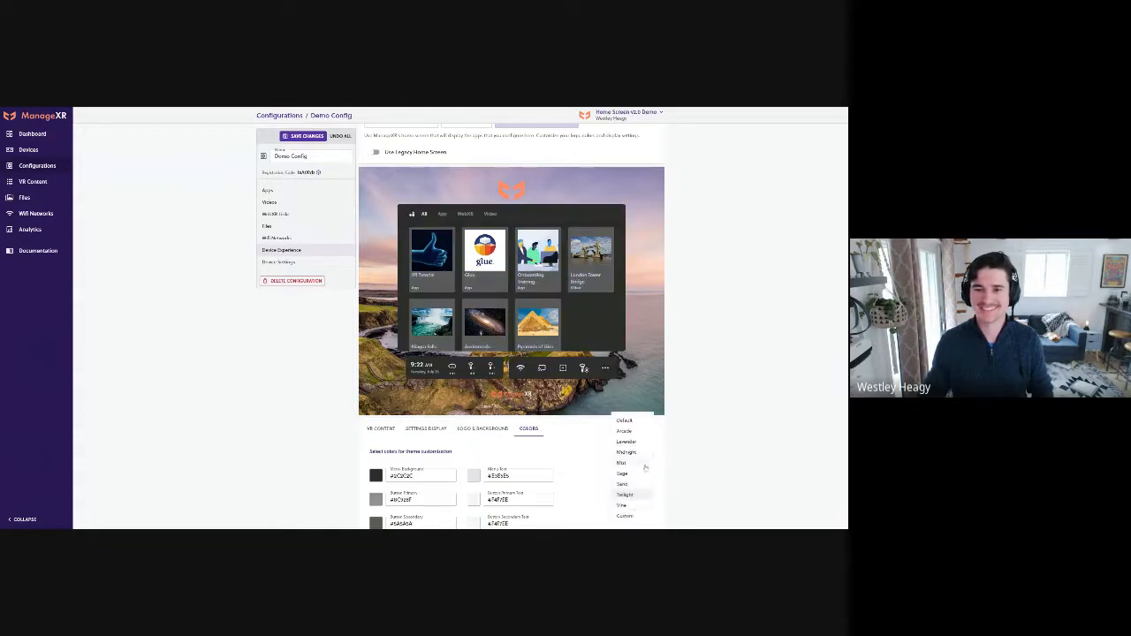
pyautogui.click(633, 506)
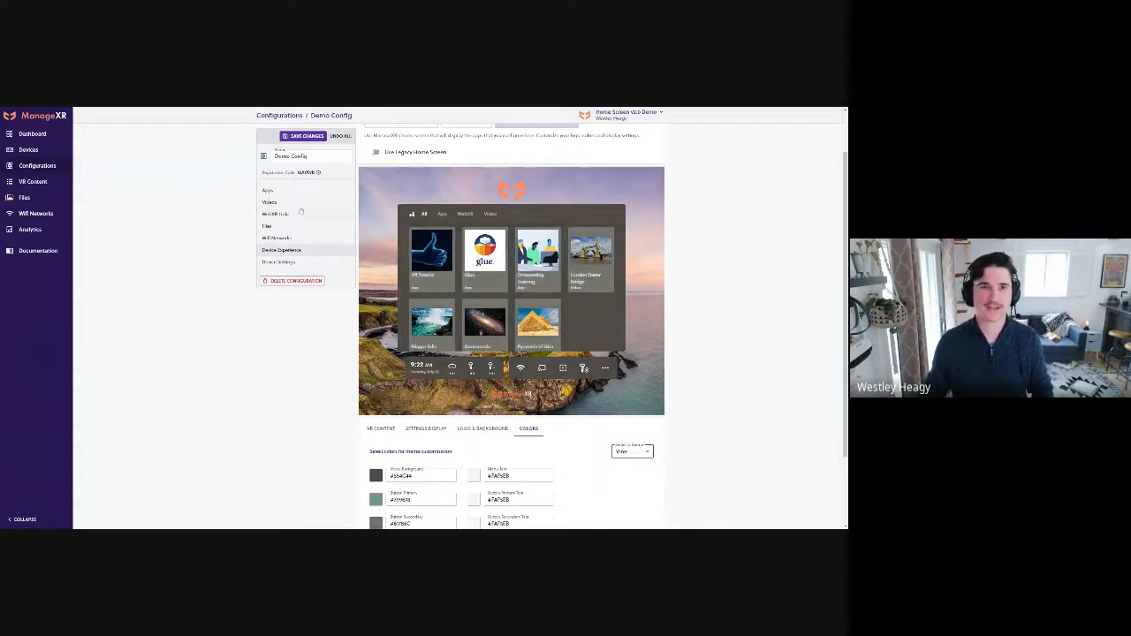
pyautogui.click(298, 137)
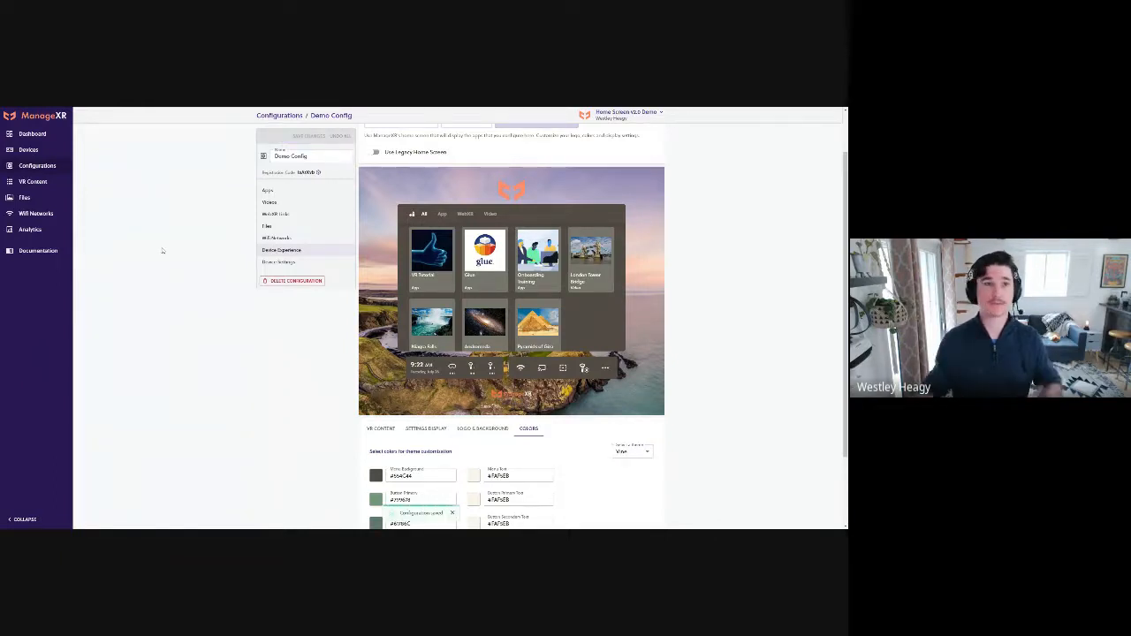
# Select all devices in the device list and view the configurations that can be applied to them
pyautogui.click(45, 169)
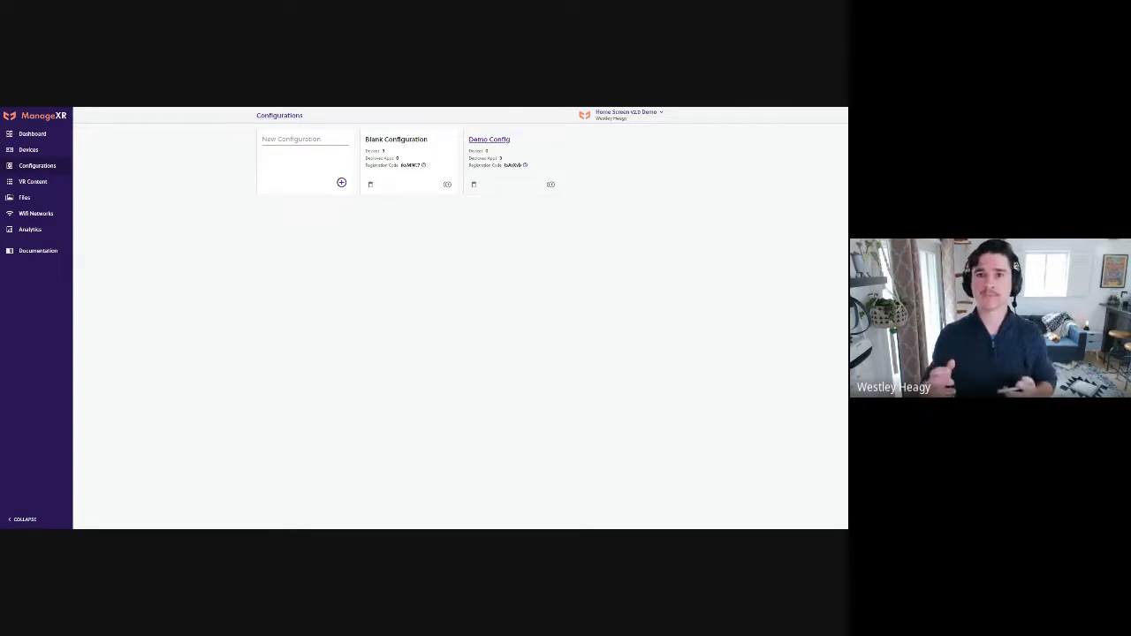
pyautogui.click(26, 151)
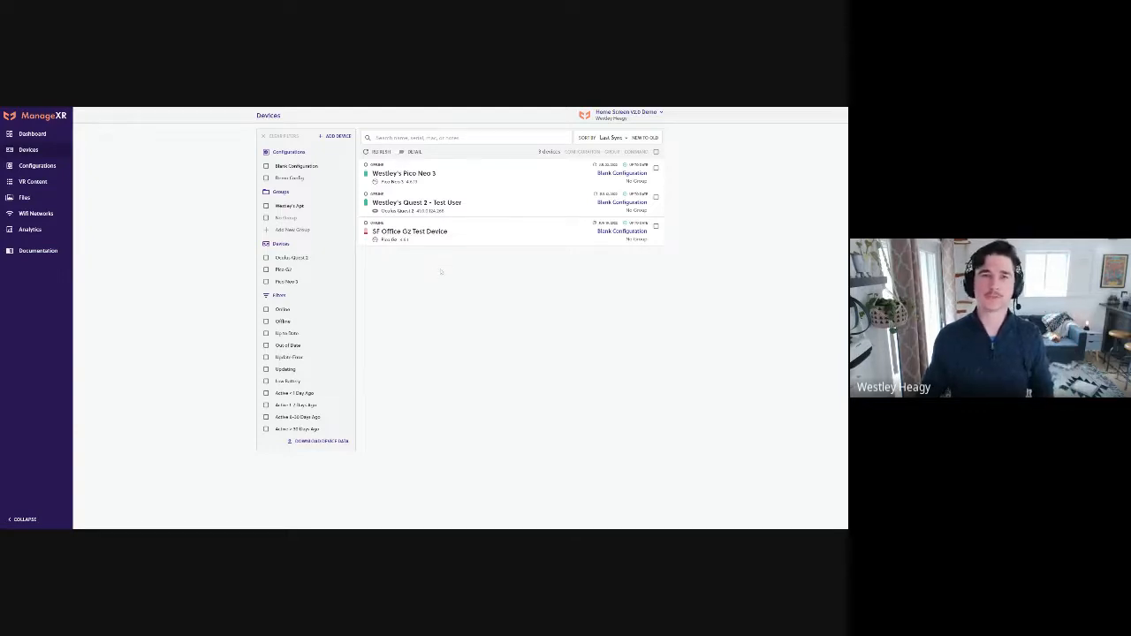
pyautogui.click(656, 152)
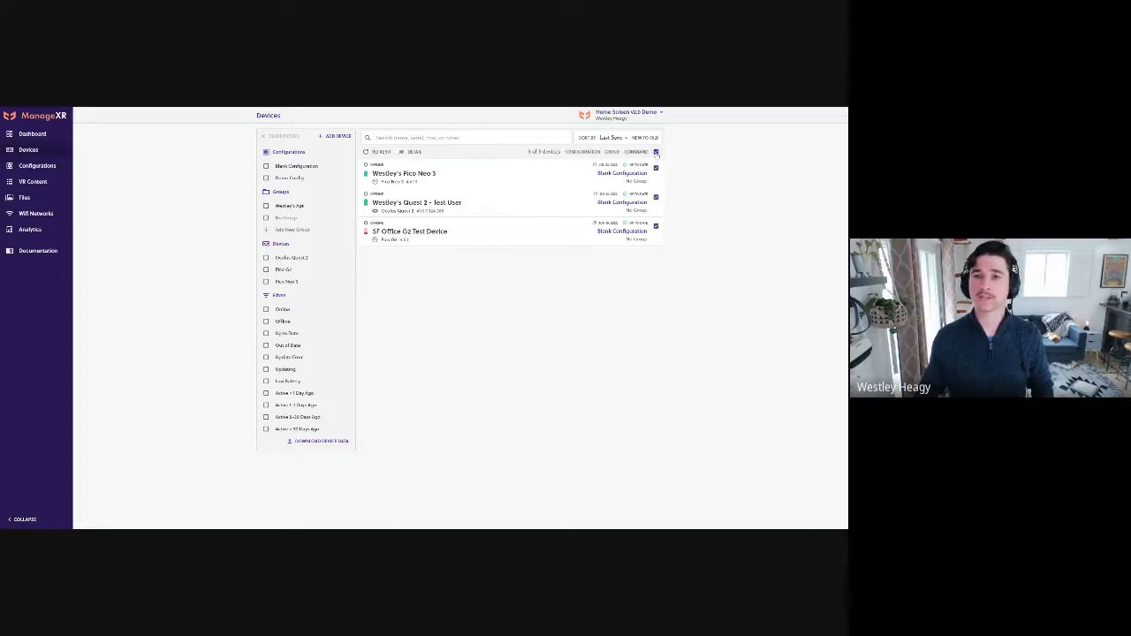
pyautogui.click(581, 152)
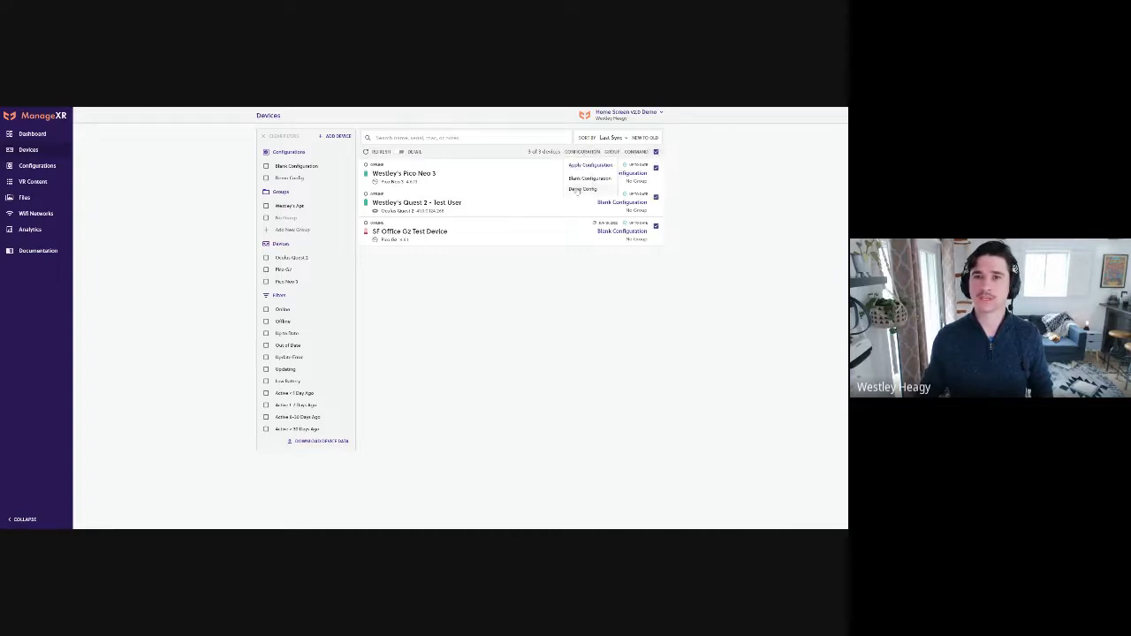
pyautogui.click(736, 196)
# Select only the Pico Neo 3 device and view the configurations available for it, without applying one
pyautogui.click(655, 152)
pyautogui.click(655, 168)
pyautogui.click(582, 152)
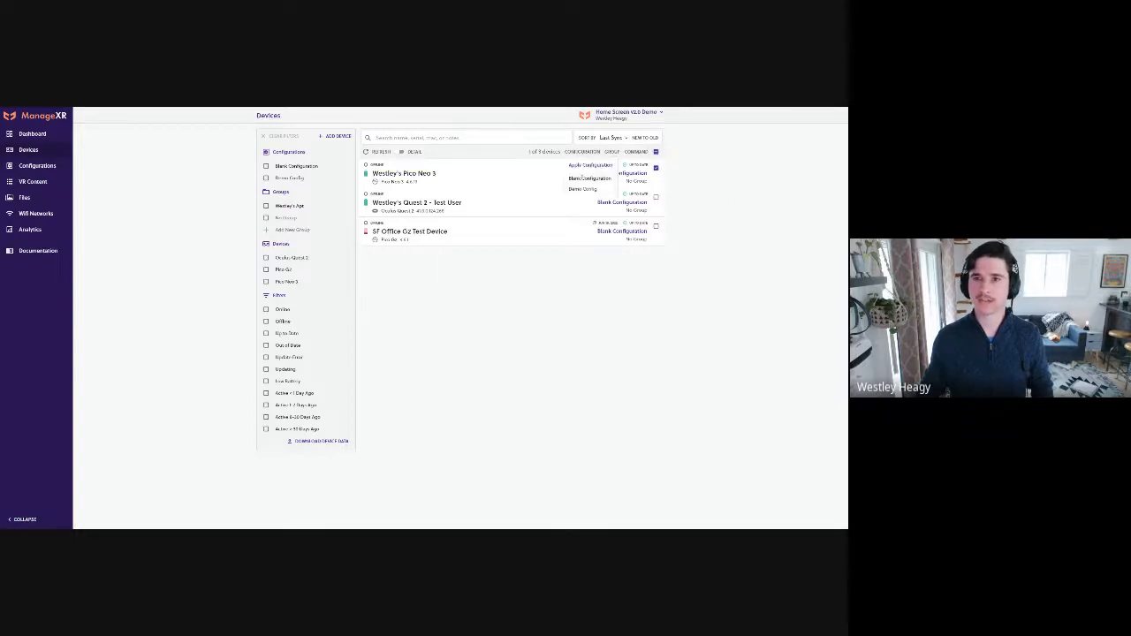
pyautogui.click(708, 187)
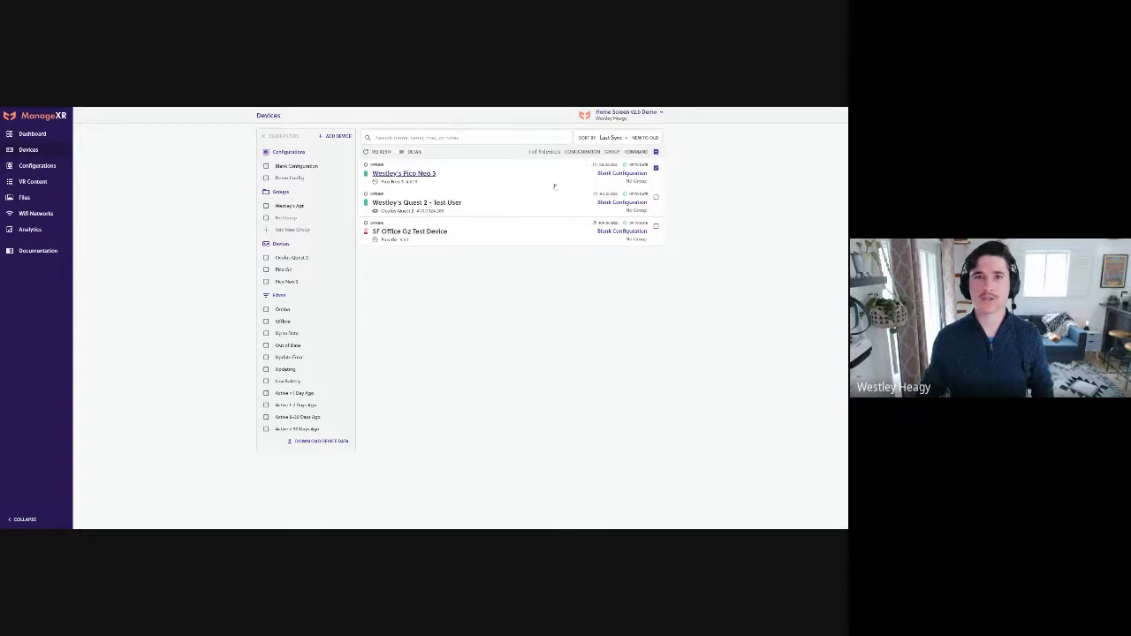
# Open the Pico Neo 3 device's details, view its configuration choices, and return to the device list
pyautogui.click(437, 184)
pyautogui.click(495, 176)
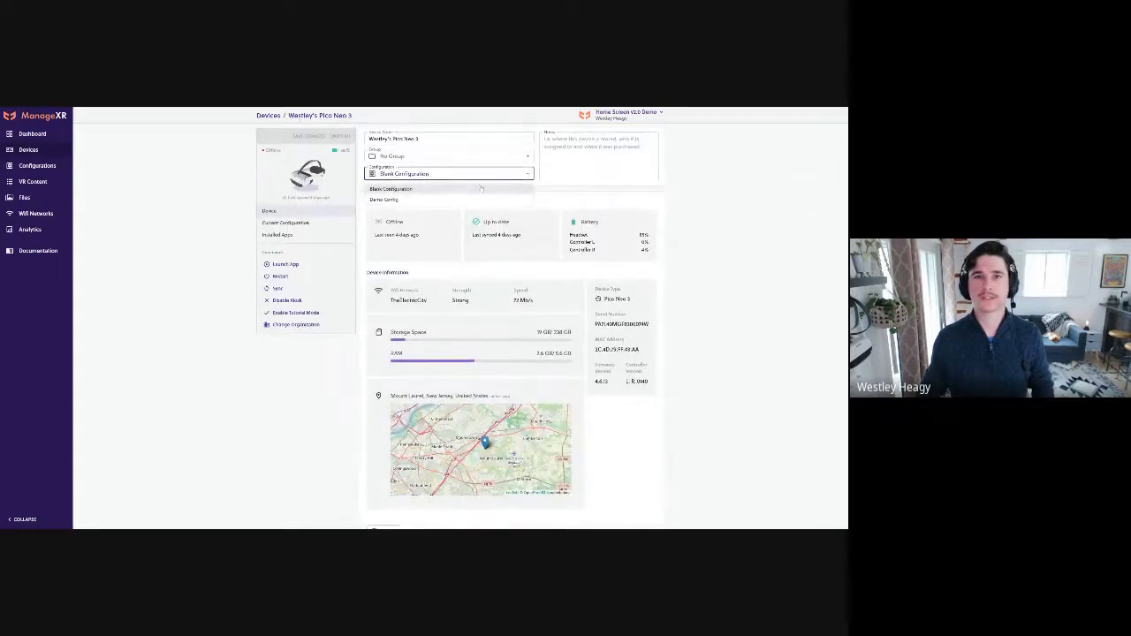
pyautogui.click(38, 153)
pyautogui.click(38, 153)
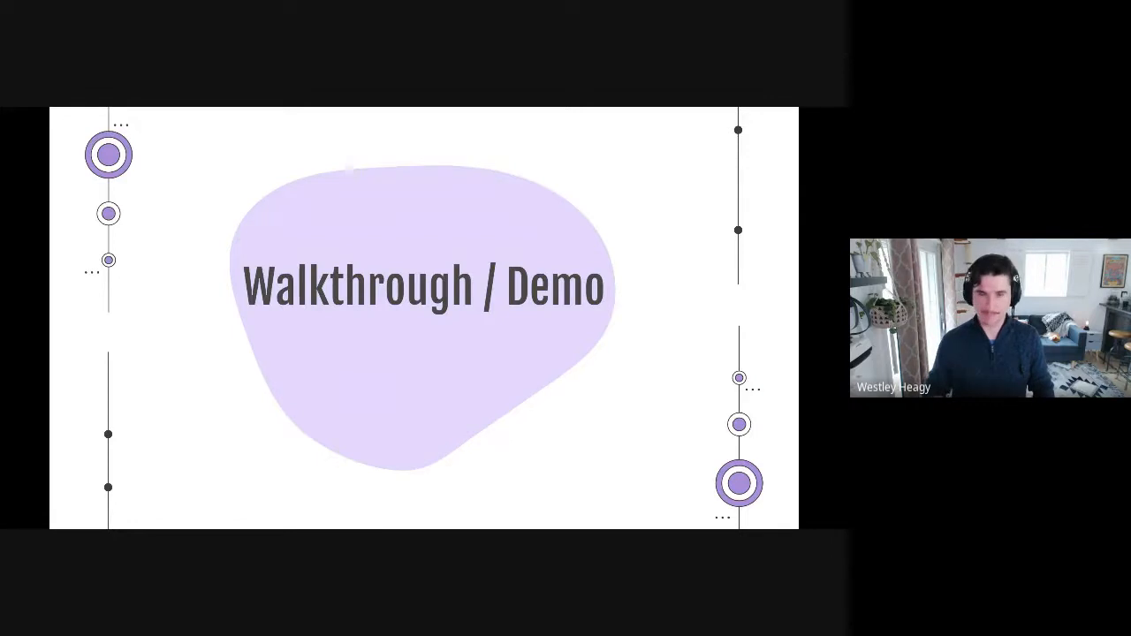
pyautogui.press('Right')
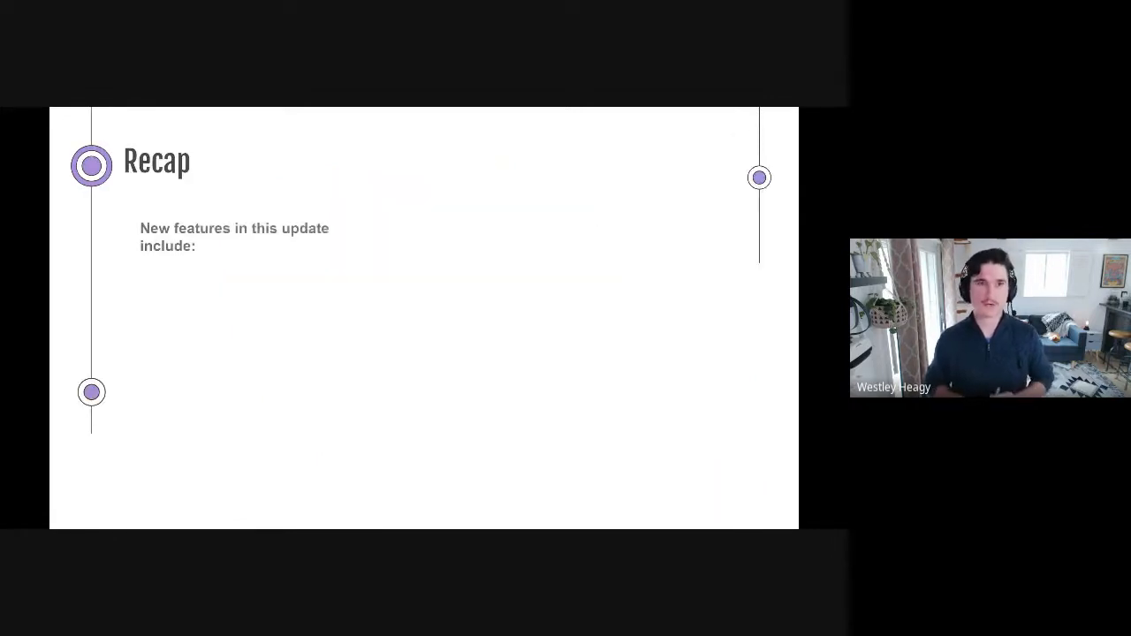
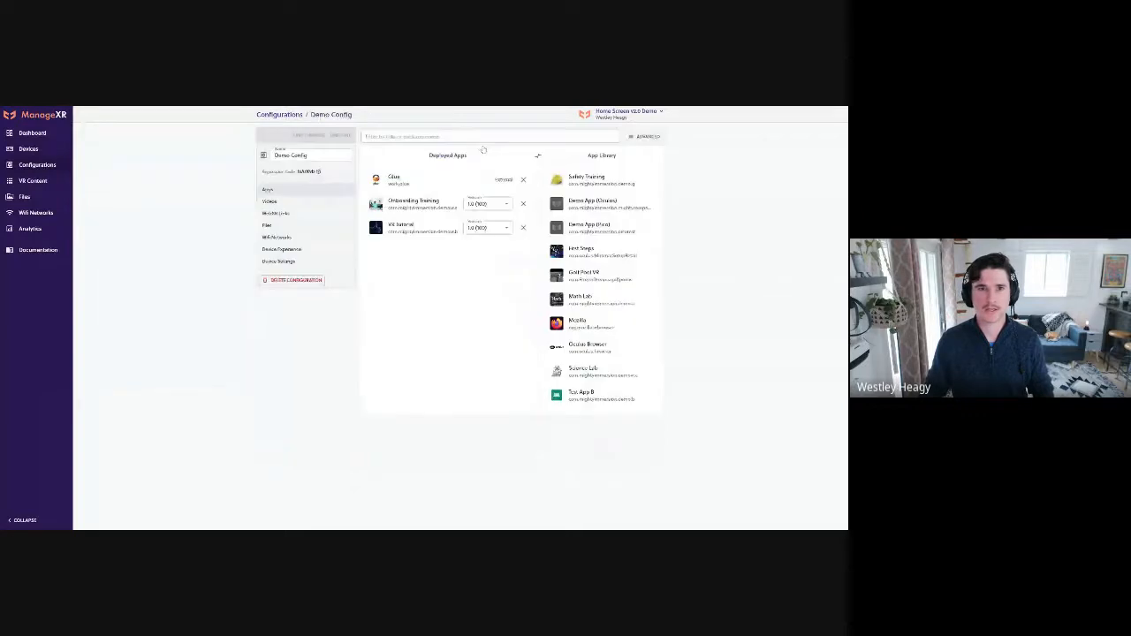
pyautogui.click(281, 249)
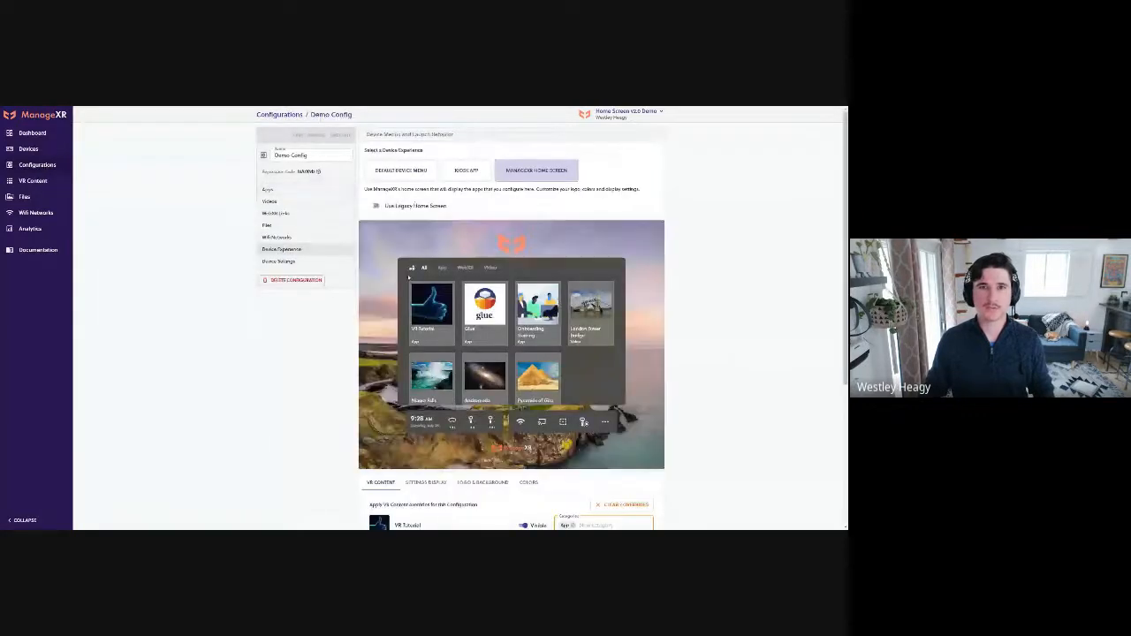
pyautogui.click(375, 206)
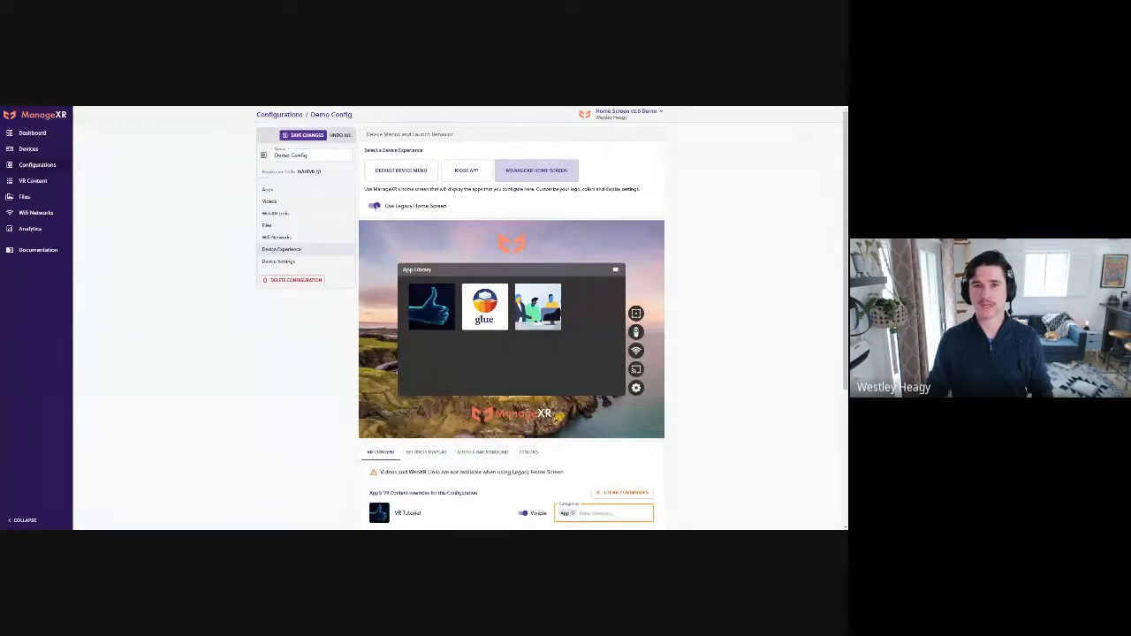
pyautogui.scroll(-2, 663, 370)
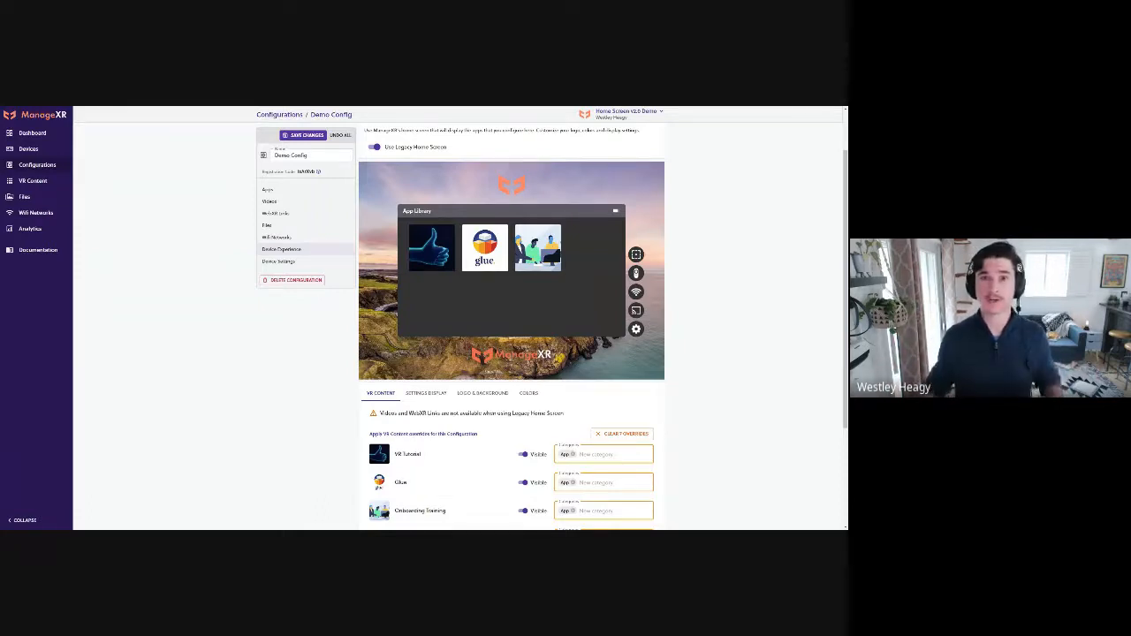
pyautogui.click(377, 147)
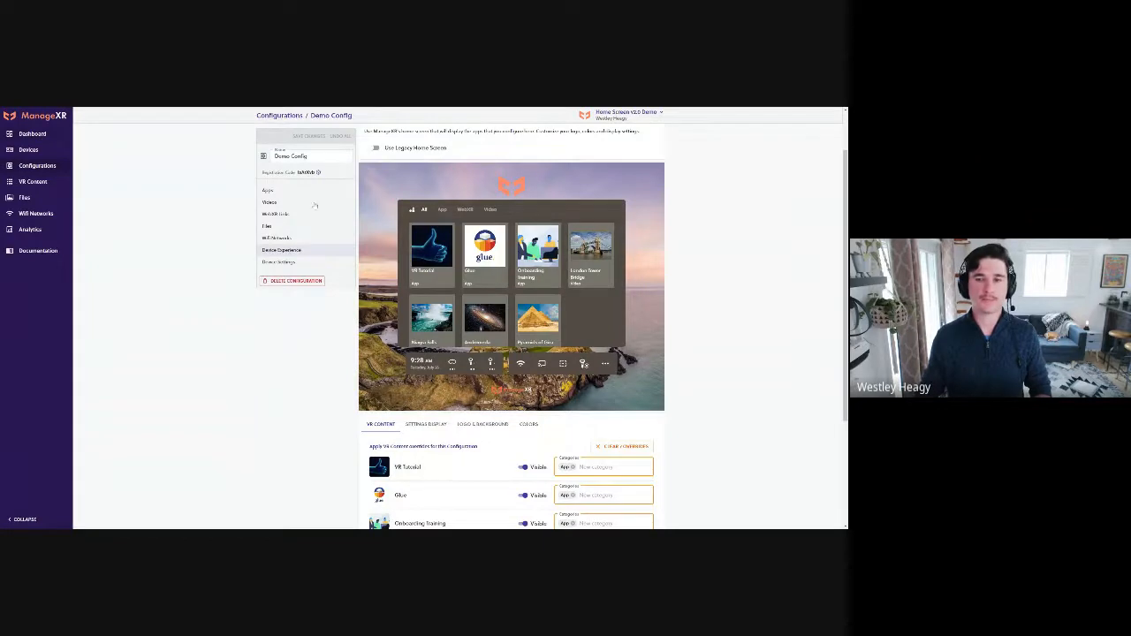
# Look over the organization's dashboard and reopen Demo Config from the list of configurations
pyautogui.click(40, 133)
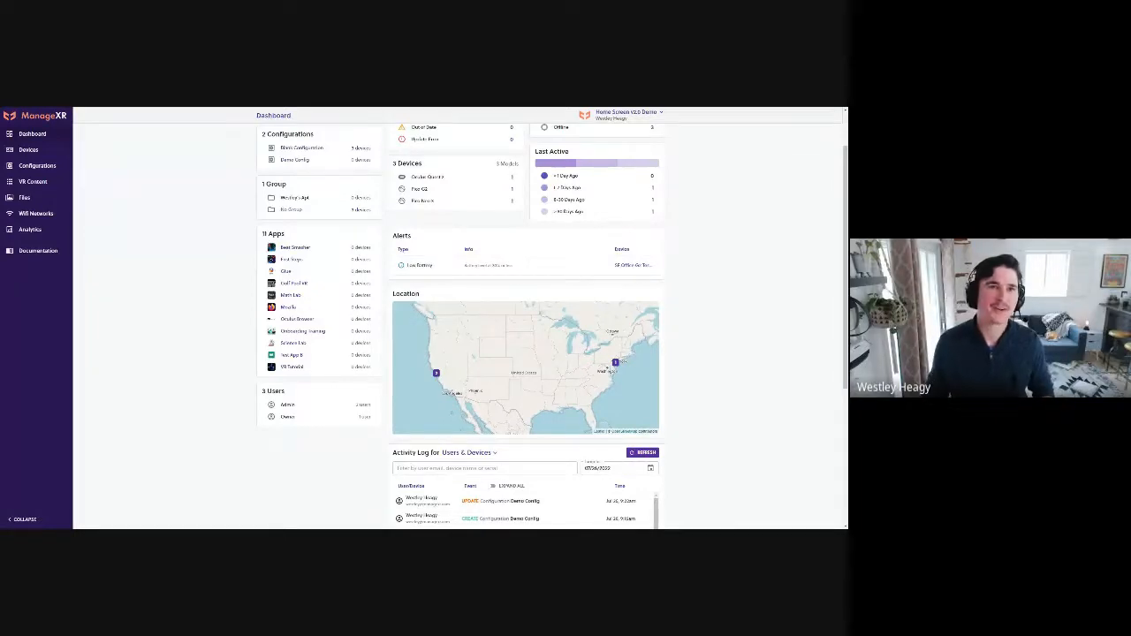
pyautogui.scroll(2, 203, 221)
pyautogui.click(46, 168)
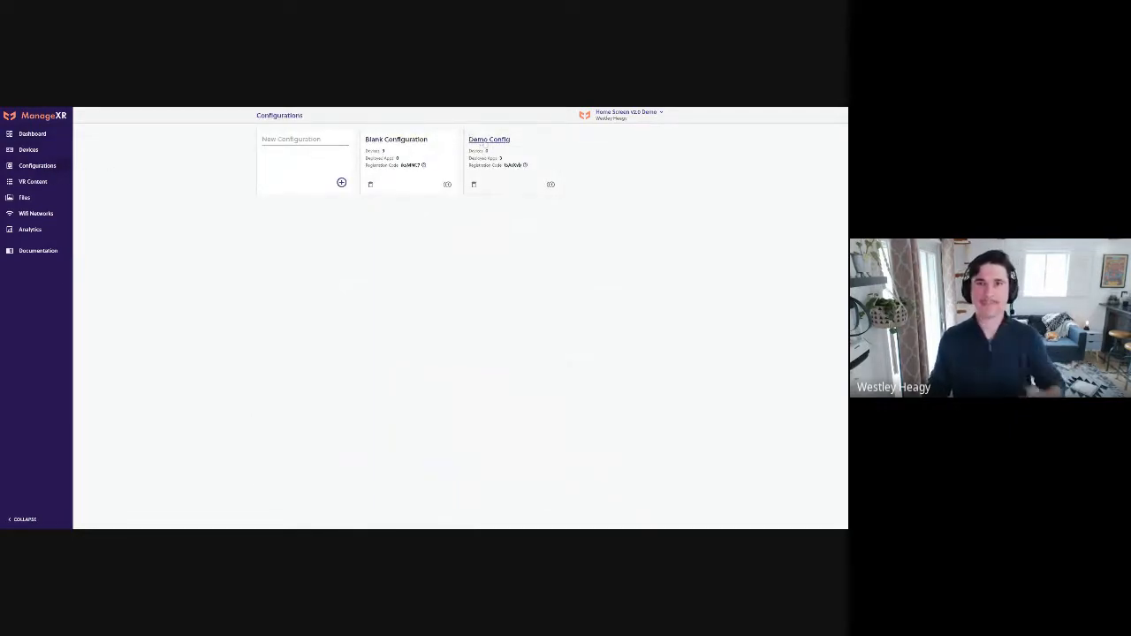
pyautogui.click(484, 142)
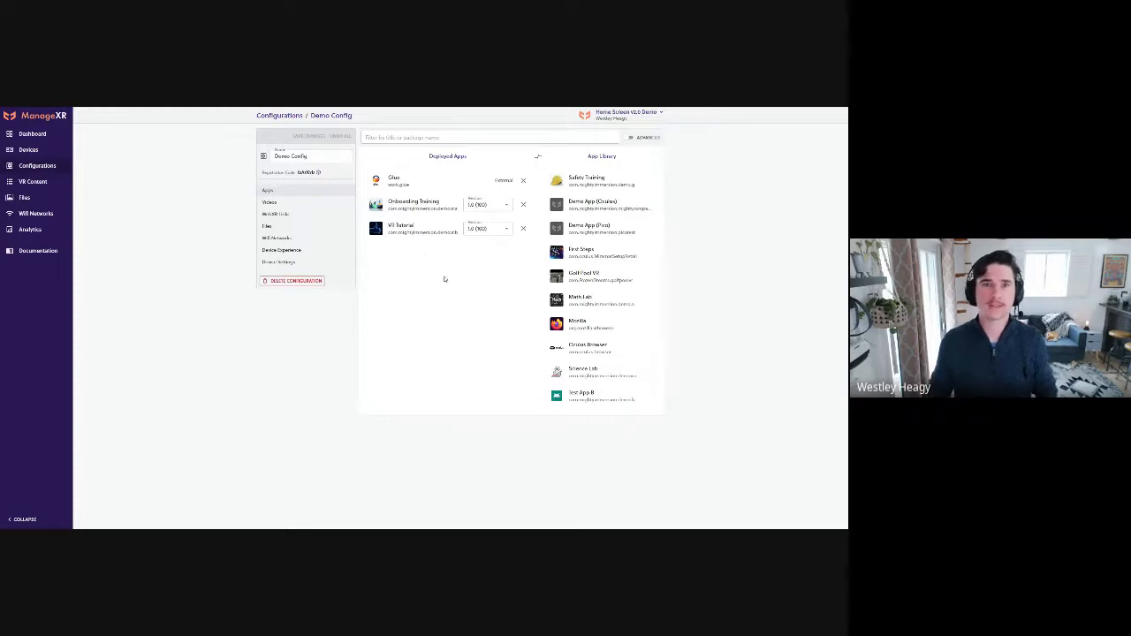
# Review Demo Config's home screen content, settings display, and logo and background options, highlighting the Shortcut Menu 360° Background label
pyautogui.click(281, 250)
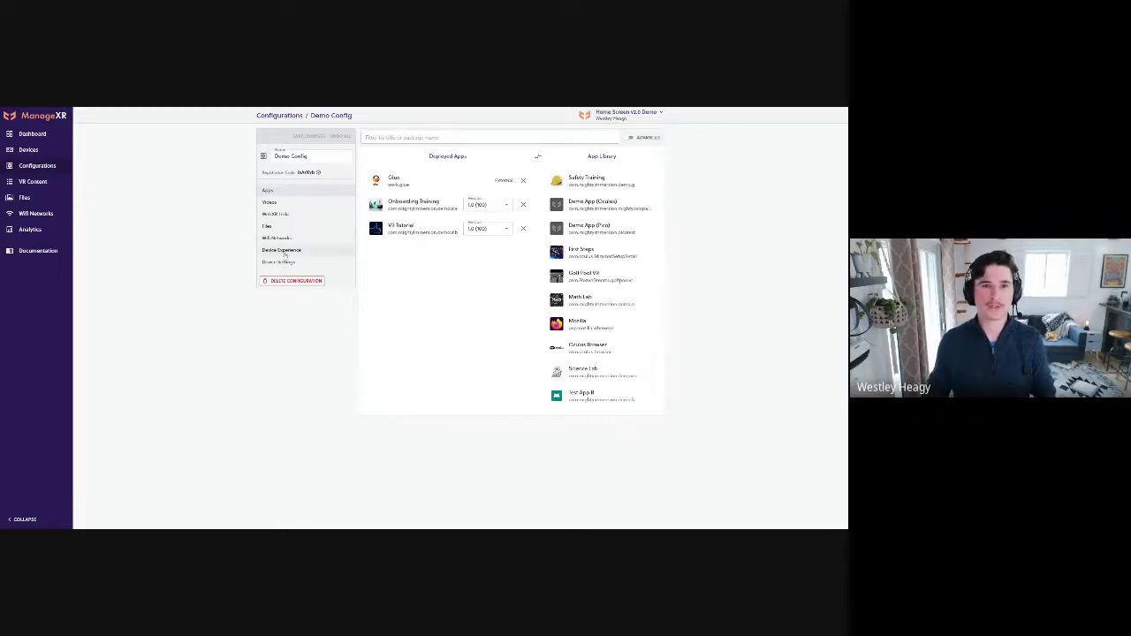
pyautogui.scroll(-4, 253, 368)
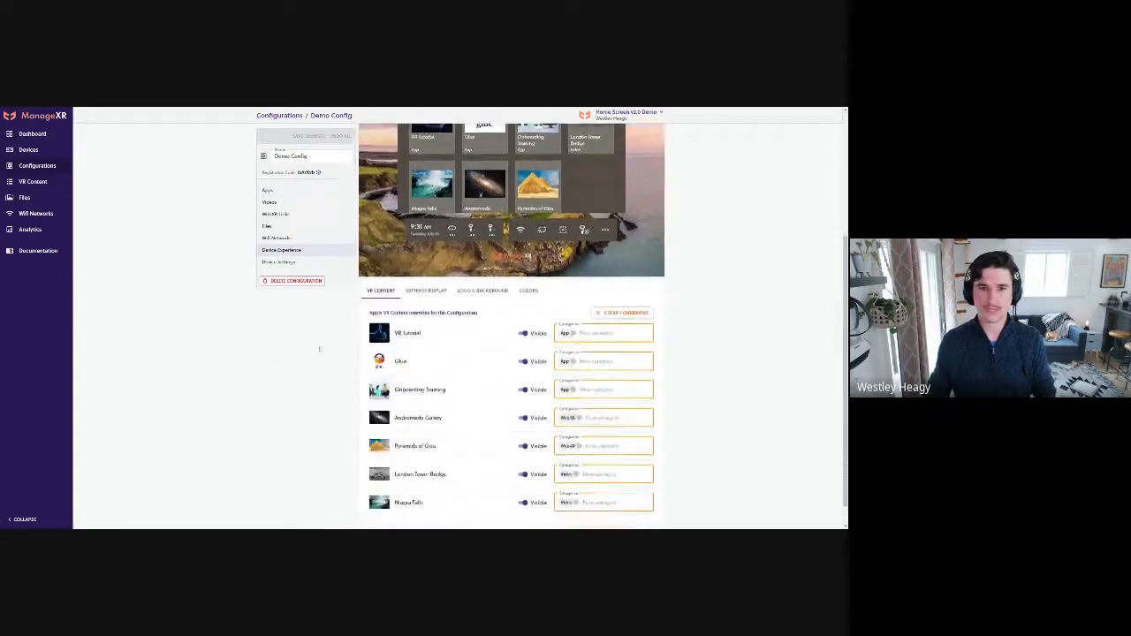
pyautogui.click(418, 292)
pyautogui.click(381, 333)
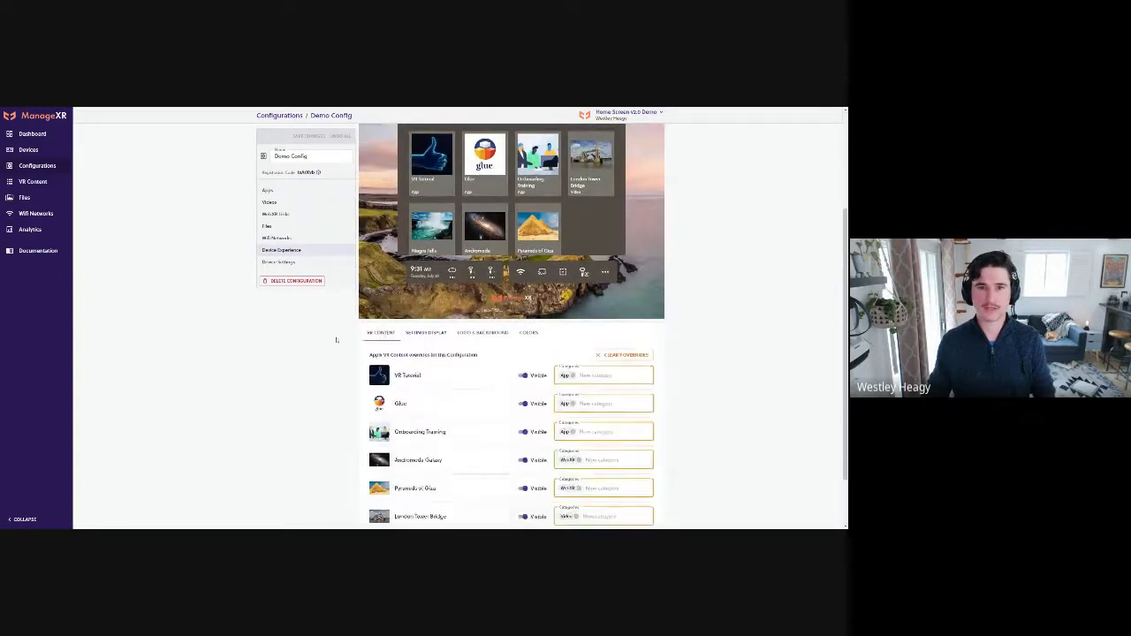
pyautogui.scroll(-2, 336, 336)
pyautogui.click(483, 265)
pyautogui.scroll(-1, 747, 394)
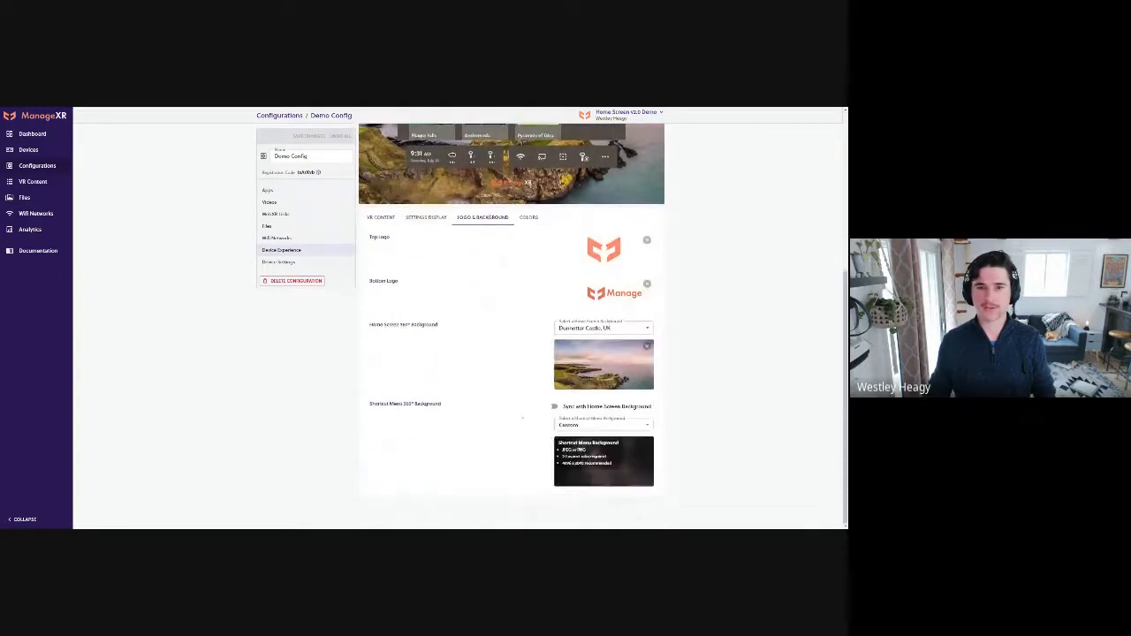
pyautogui.moveTo(442, 404); pyautogui.dragTo(364, 405)
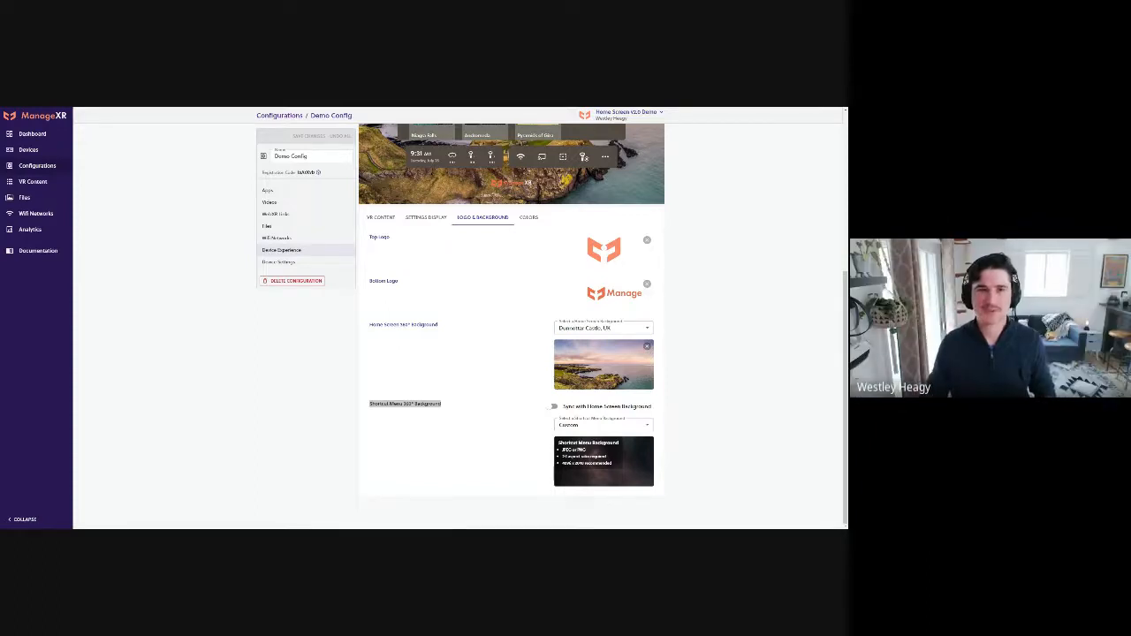
pyautogui.hotkey('alt', 'Tab')
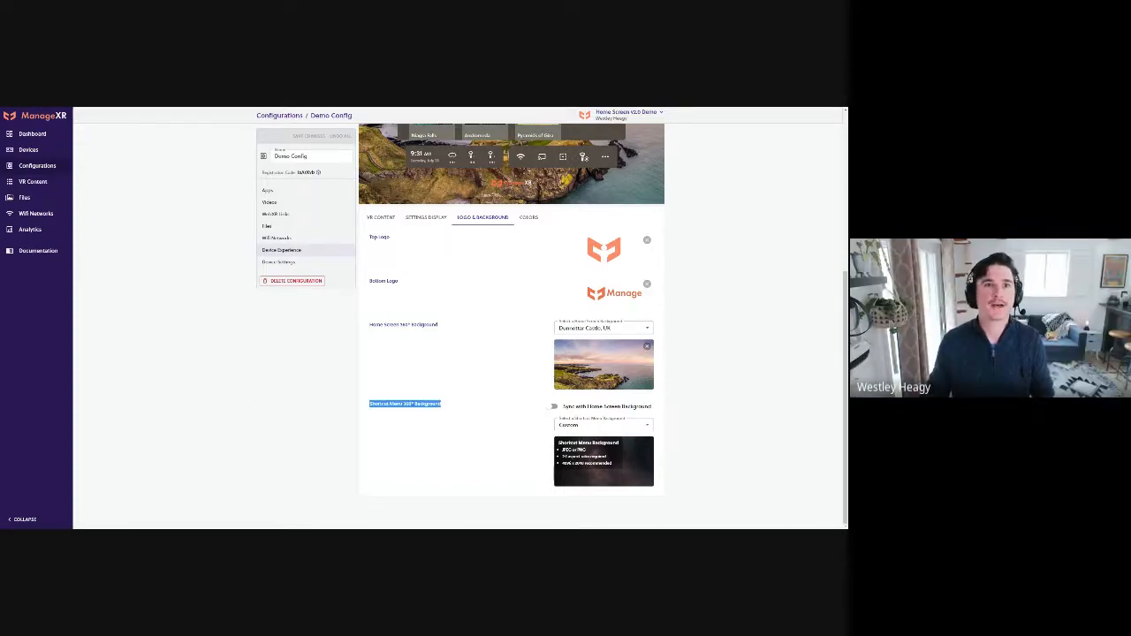
pyautogui.hotkey('alt', 'Tab')
pyautogui.hotkey('alt', 'Tab')
pyautogui.hotkey('alt', 'Tab')
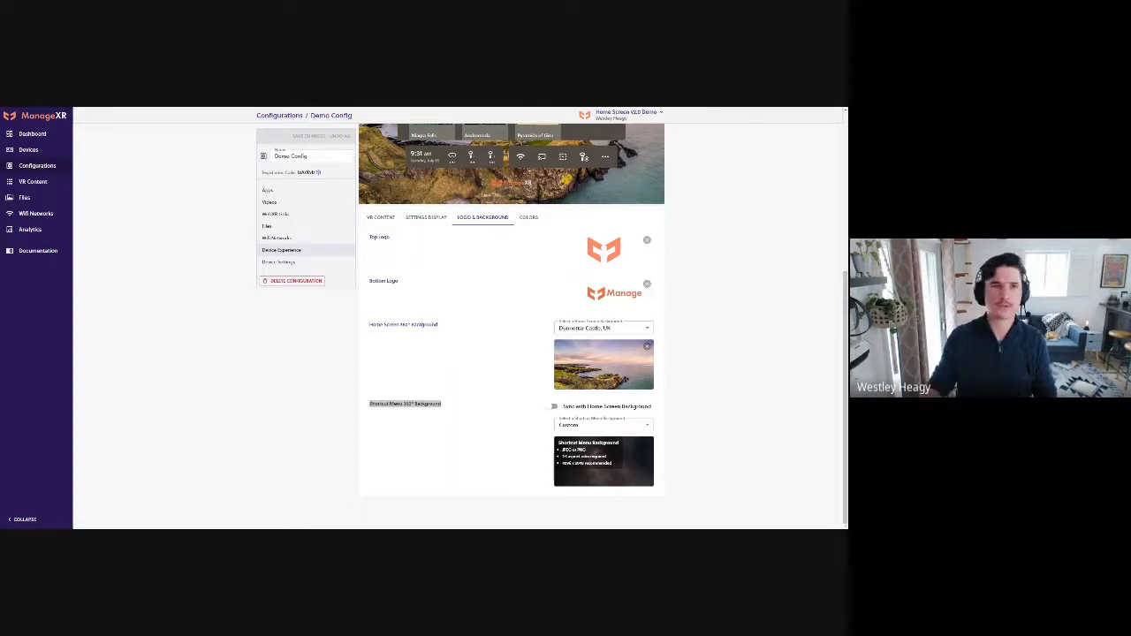
# Open the Pico Neo 3 device's details, examine its status and device information, and view its current configuration
pyautogui.click(29, 149)
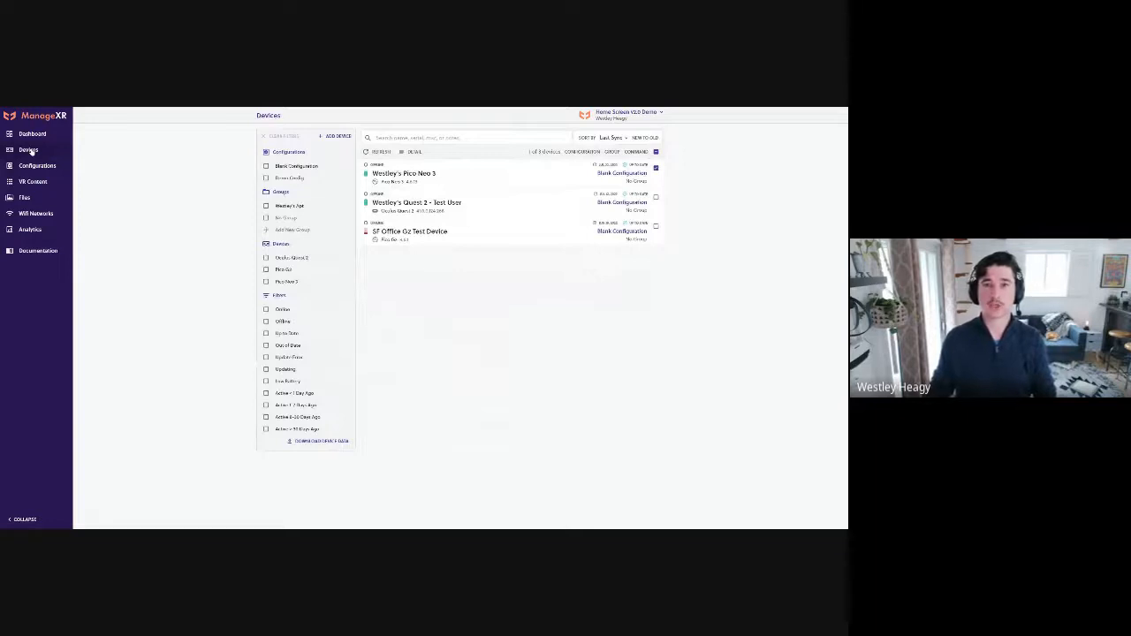
pyautogui.click(404, 173)
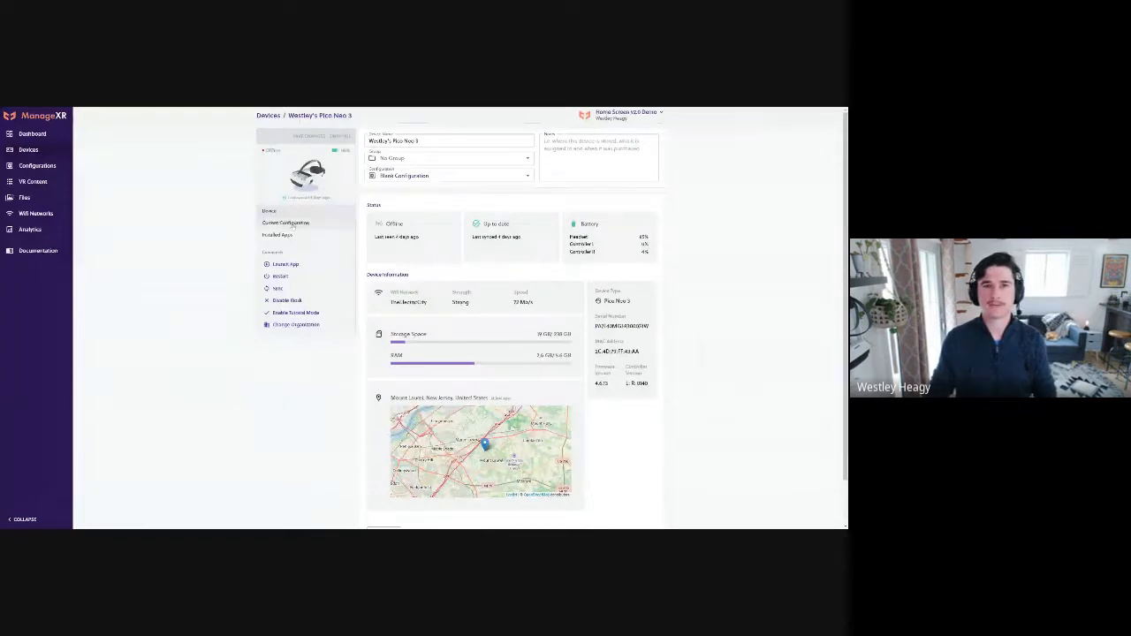
pyautogui.scroll(-1, 439, 289)
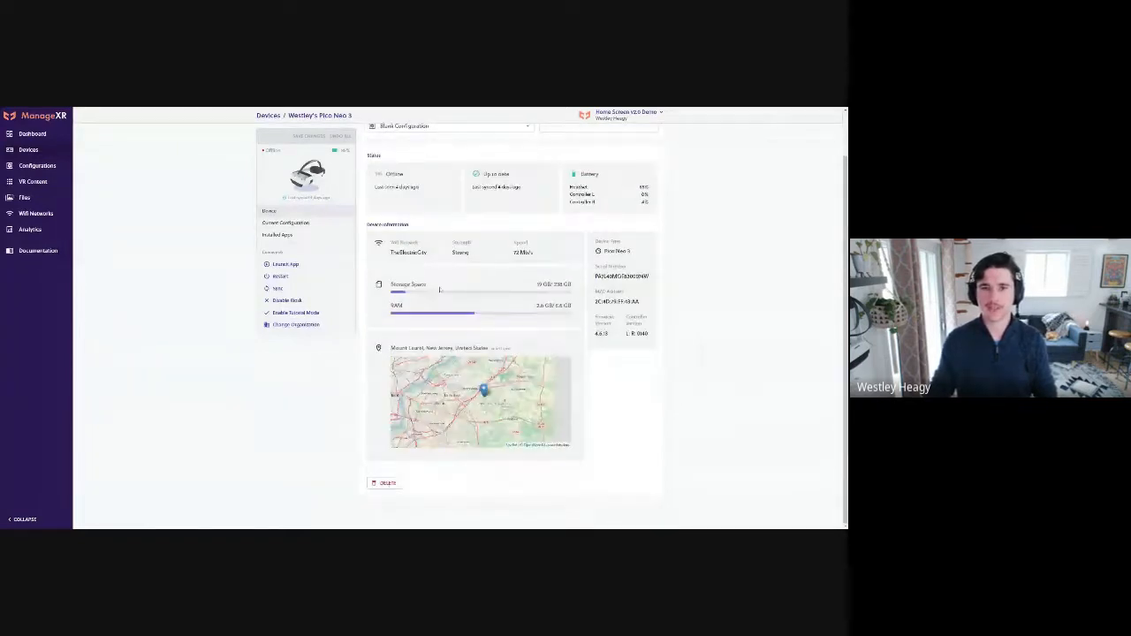
pyautogui.click(285, 223)
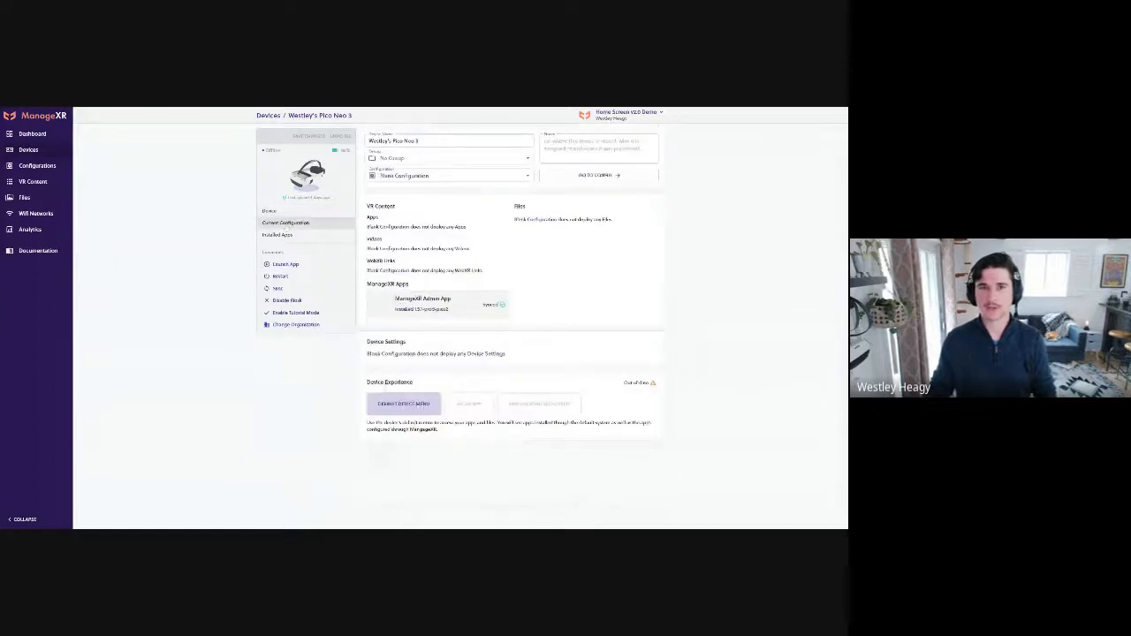